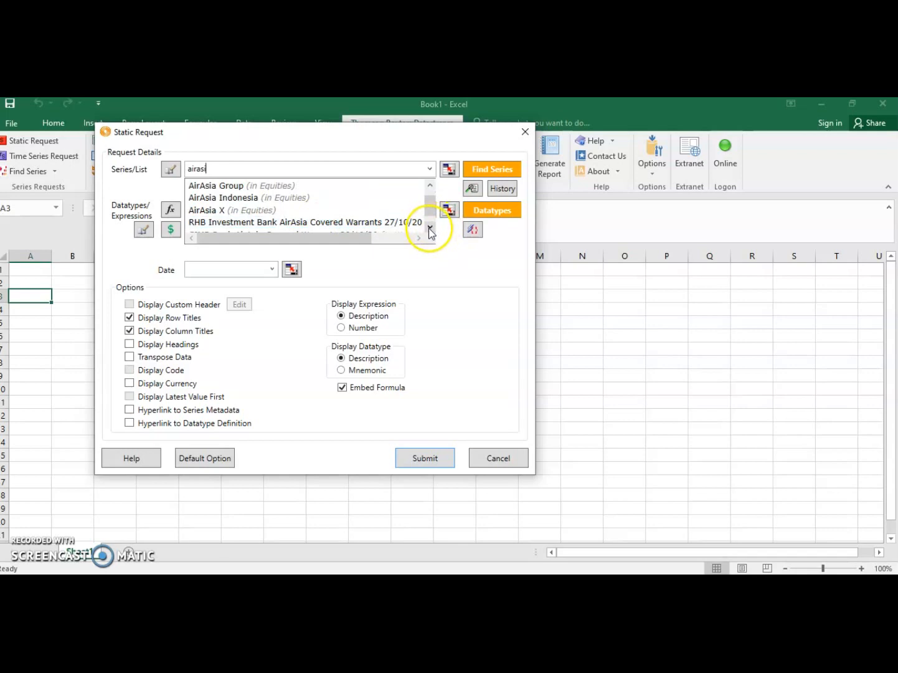
{"action": "left_click", "coordinate": [429, 185]}
{"action": "left_click", "coordinate": [430, 185]}
{"action": "left_click", "coordinate": [287, 204]}
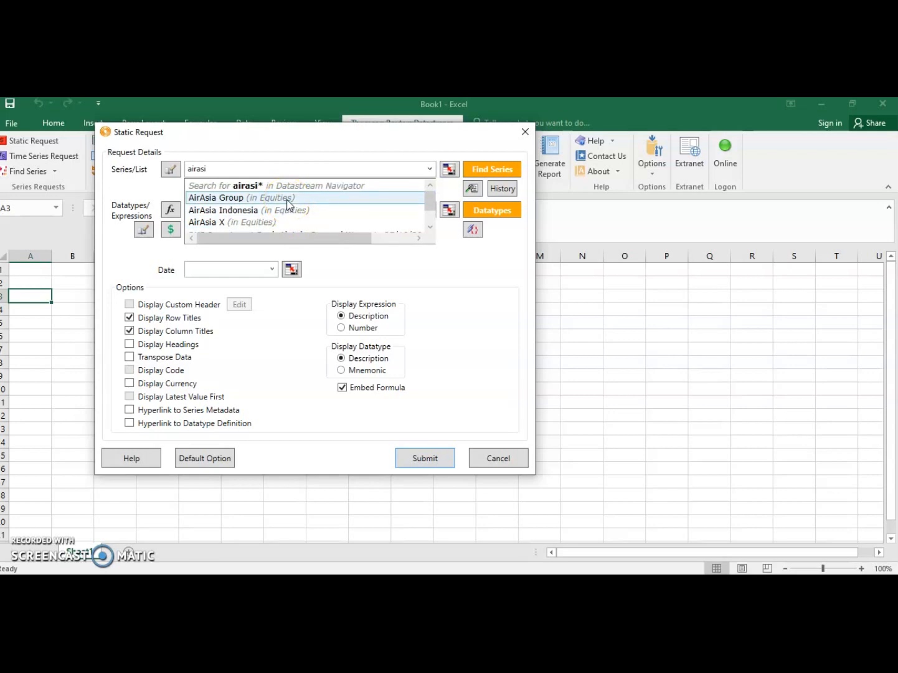
{"action": "left_click", "coordinate": [292, 198]}
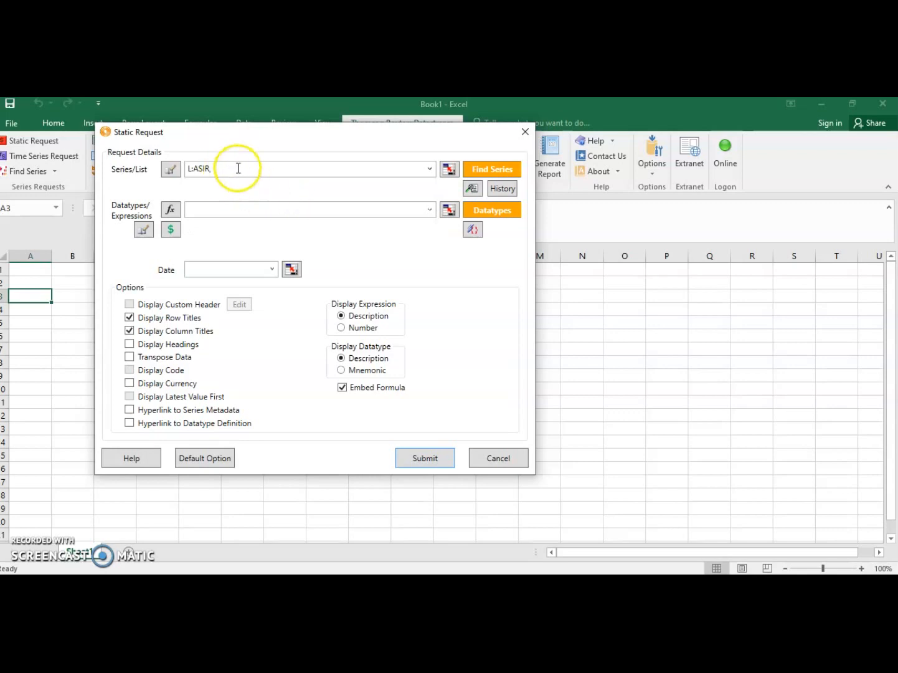
{"action": "left_click_drag", "start_coordinate": [286, 170], "coordinate": [187, 173]}
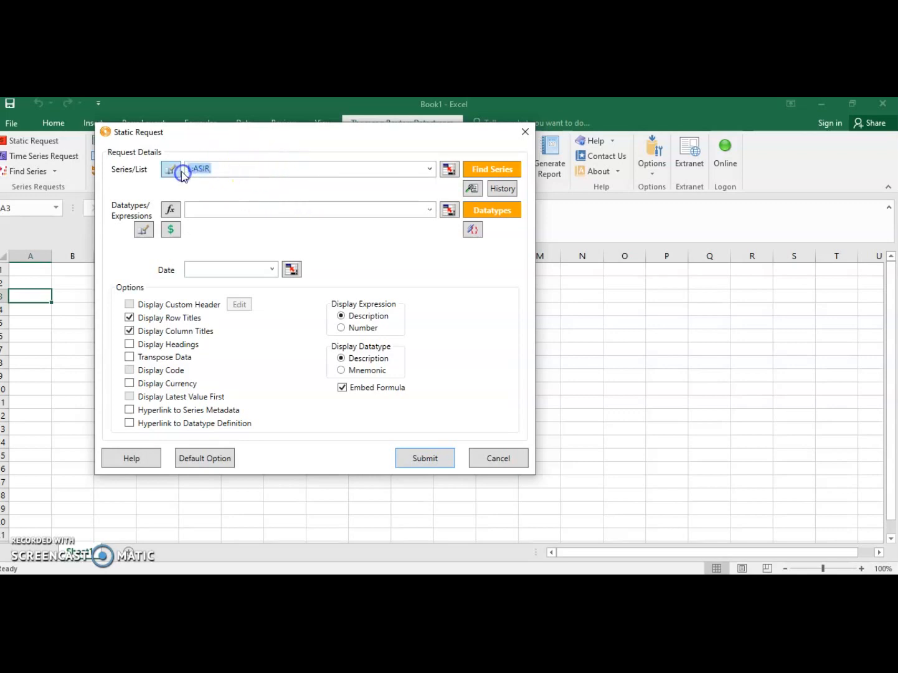
{"action": "key", "text": "BackSpace"}
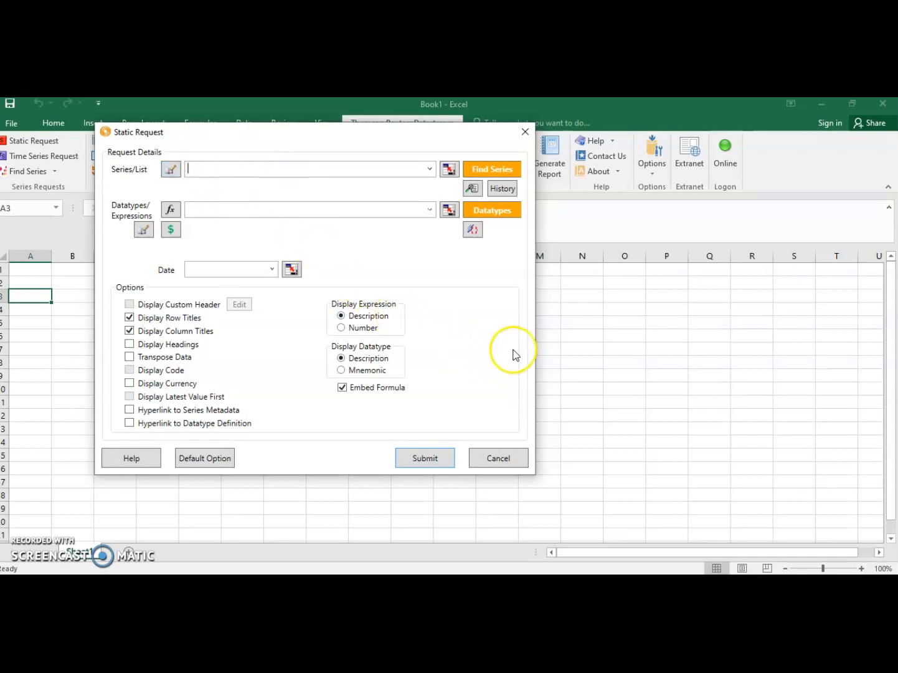
Step: Open the series finder from the static request and search for "airasia"
{"action": "left_click", "coordinate": [495, 169]}
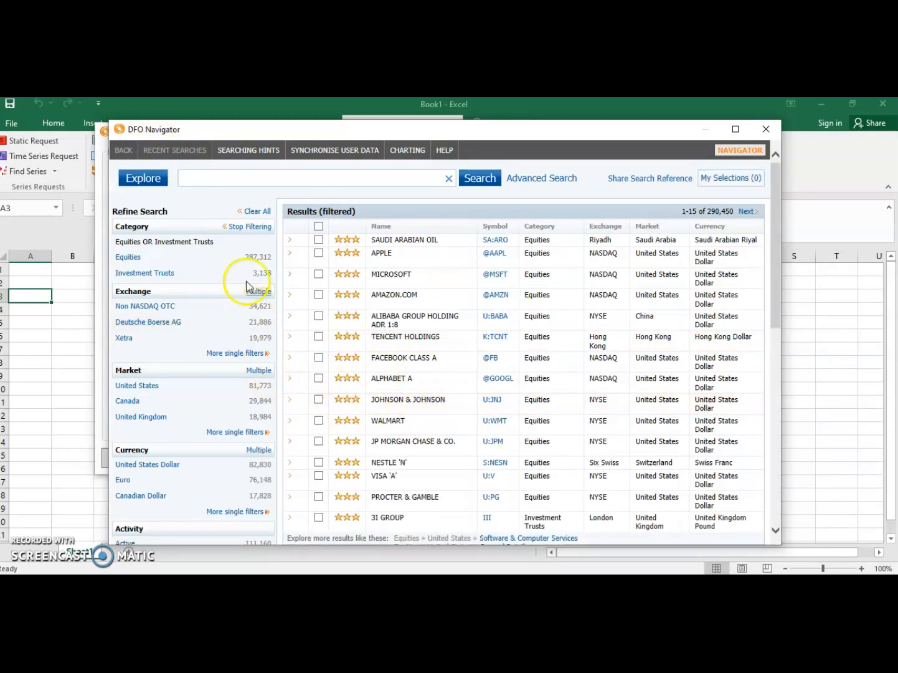
{"action": "left_click", "coordinate": [224, 181]}
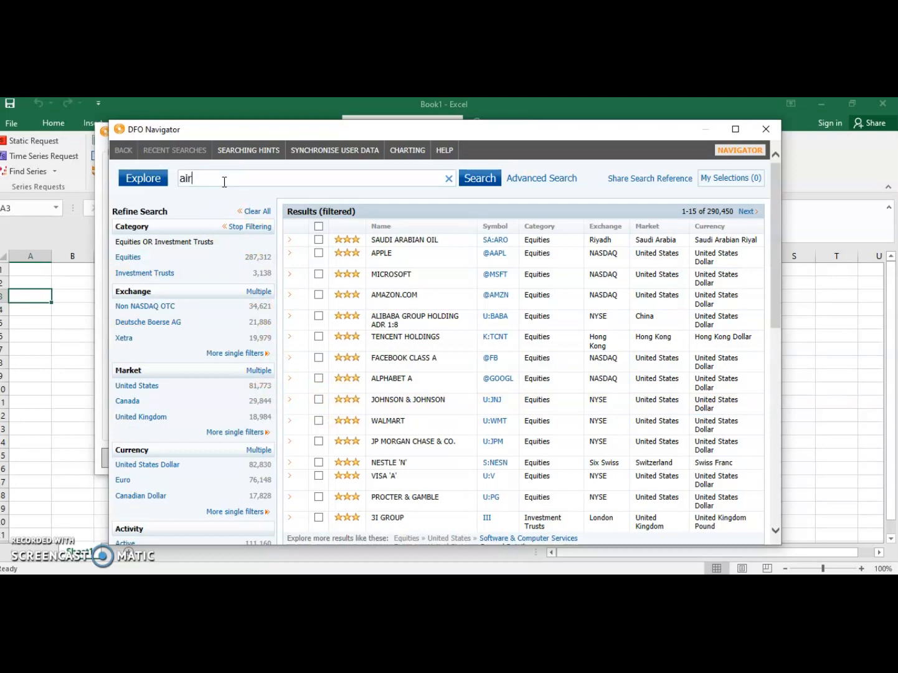
{"action": "type", "text": "airasia"}
{"action": "left_click", "coordinate": [481, 180]}
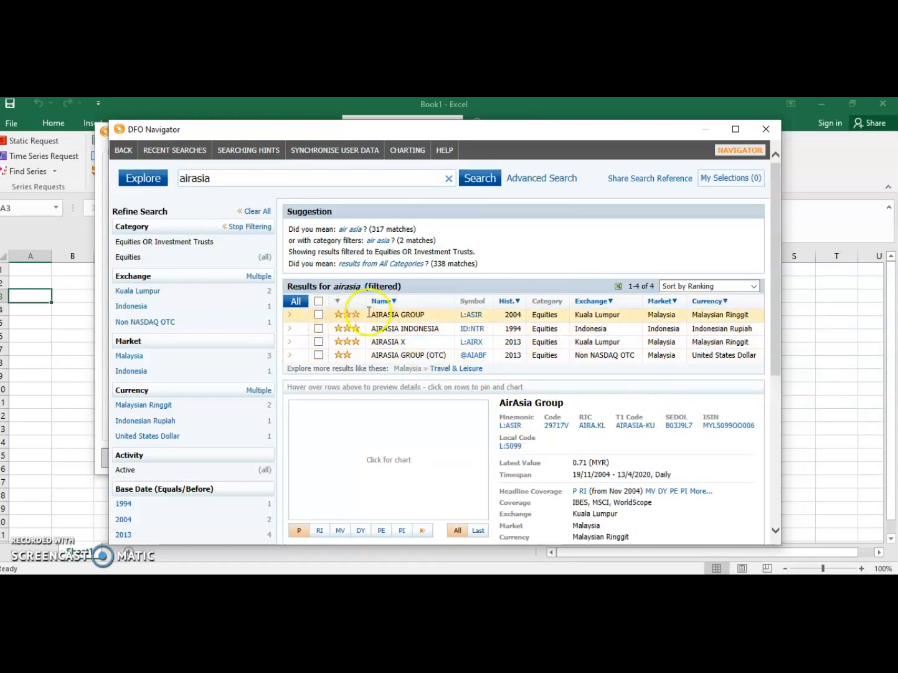
Step: Select AIRASIA GROUP (L:ASIR) from the search results and return it as the series for the static request
{"action": "left_click", "coordinate": [319, 314]}
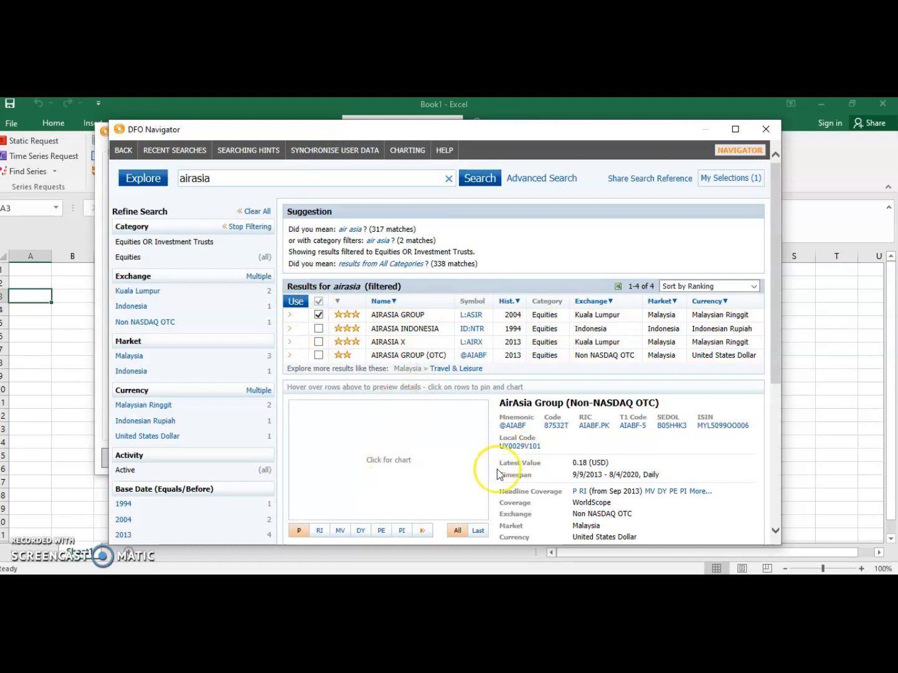
{"action": "scroll", "coordinate": [555, 367], "scroll_direction": "down", "scroll_amount": 1}
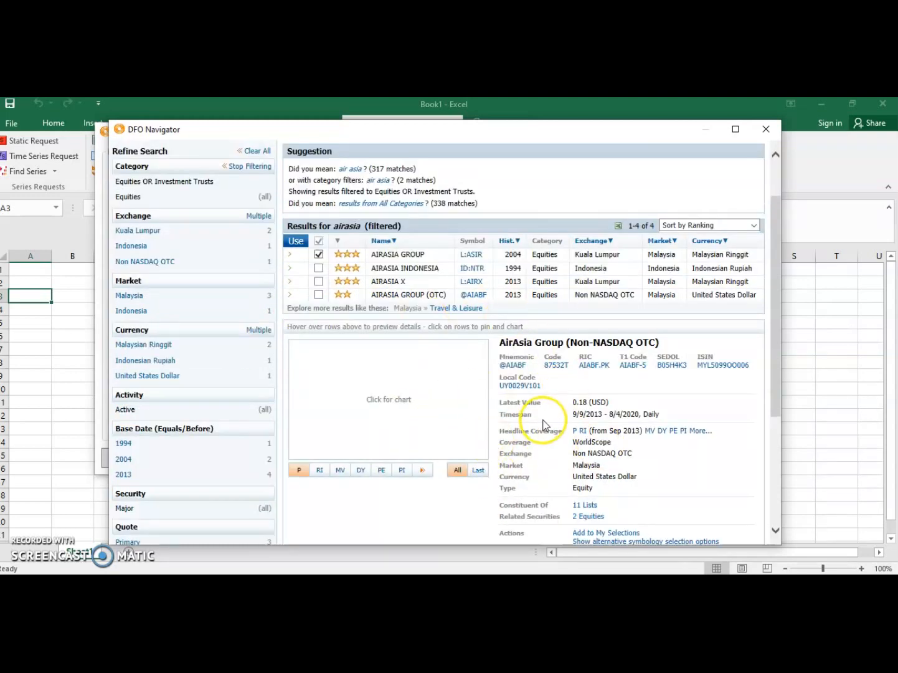
{"action": "scroll", "coordinate": [544, 424], "scroll_direction": "up", "scroll_amount": 1}
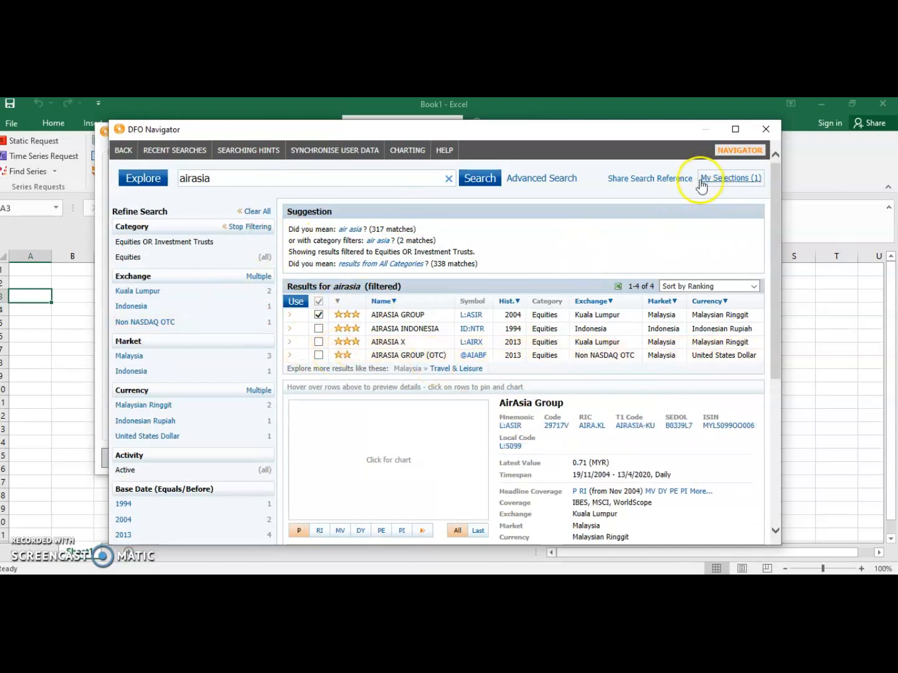
{"action": "left_click", "coordinate": [729, 178]}
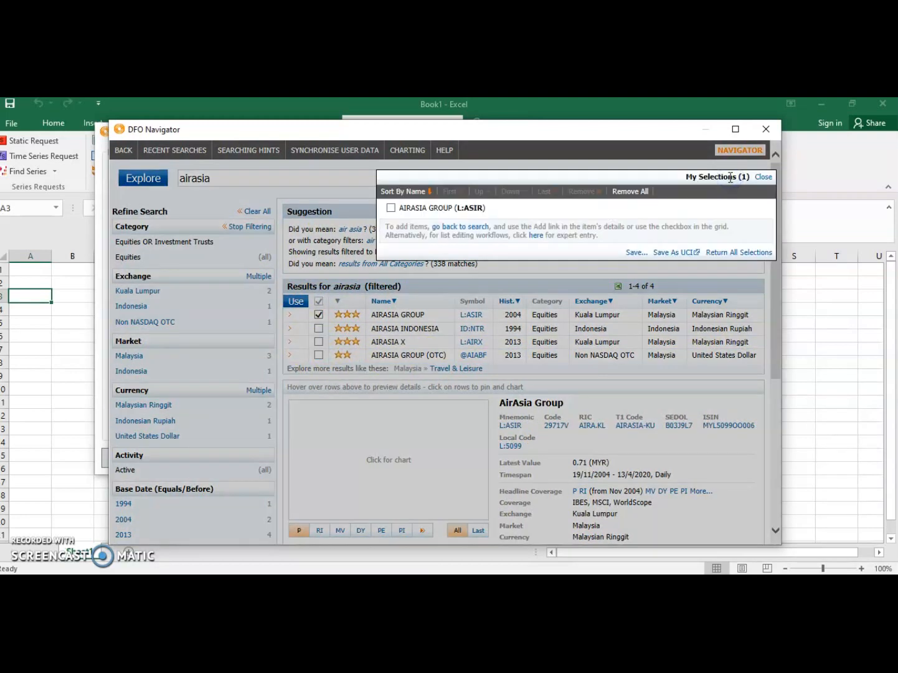
{"action": "left_click", "coordinate": [392, 209]}
{"action": "left_click", "coordinate": [392, 210]}
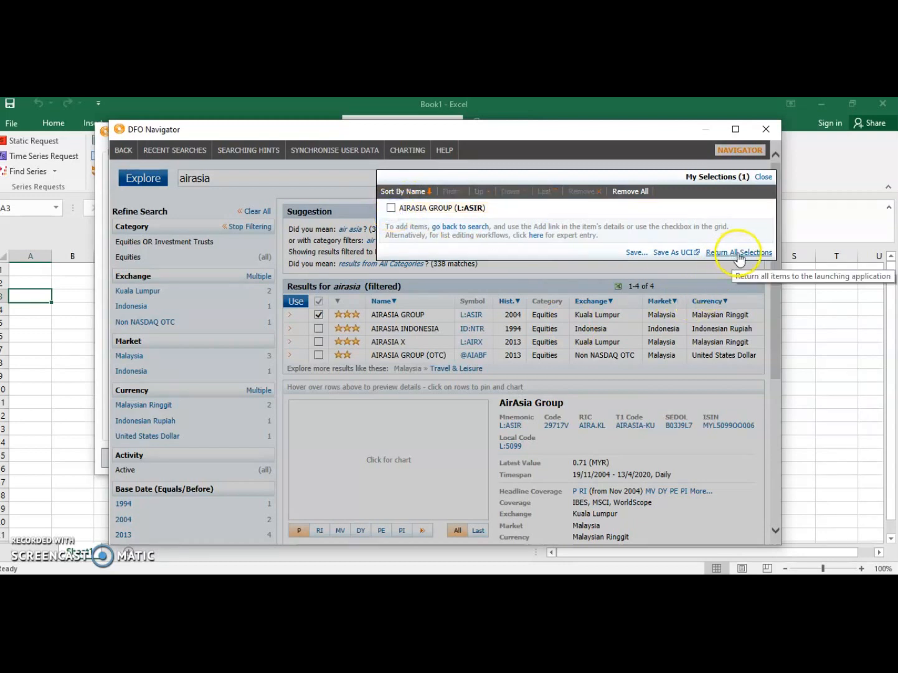
{"action": "left_click", "coordinate": [740, 255]}
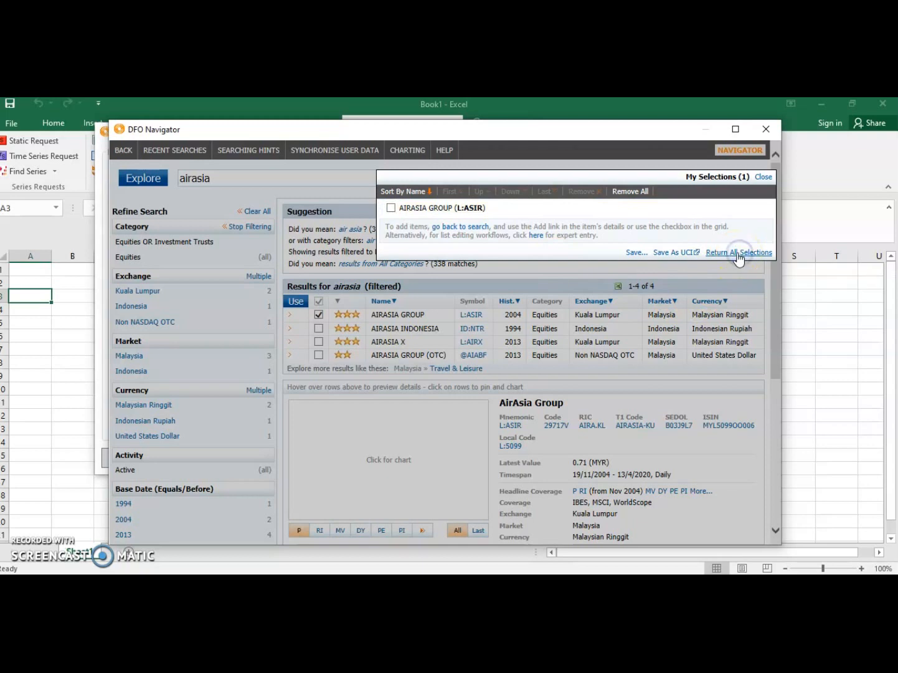
{"action": "left_click", "coordinate": [214, 169]}
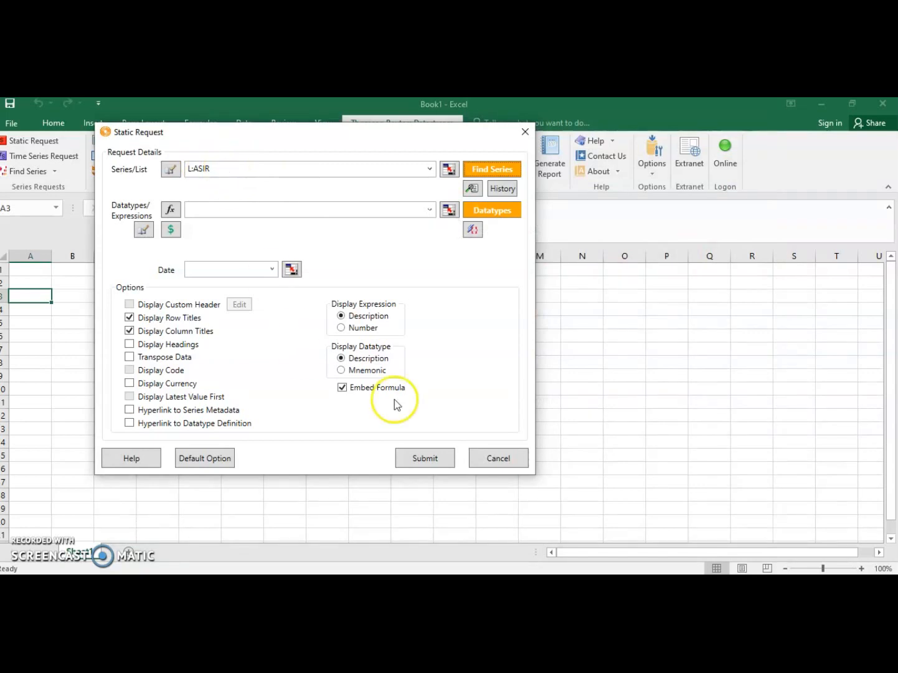
Step: Find datatypes for the request, select Market Value (Capital), Dividend Yield and Price/Earnings Ratio (Adjusted), and open the list of selections
{"action": "left_click", "coordinate": [492, 211]}
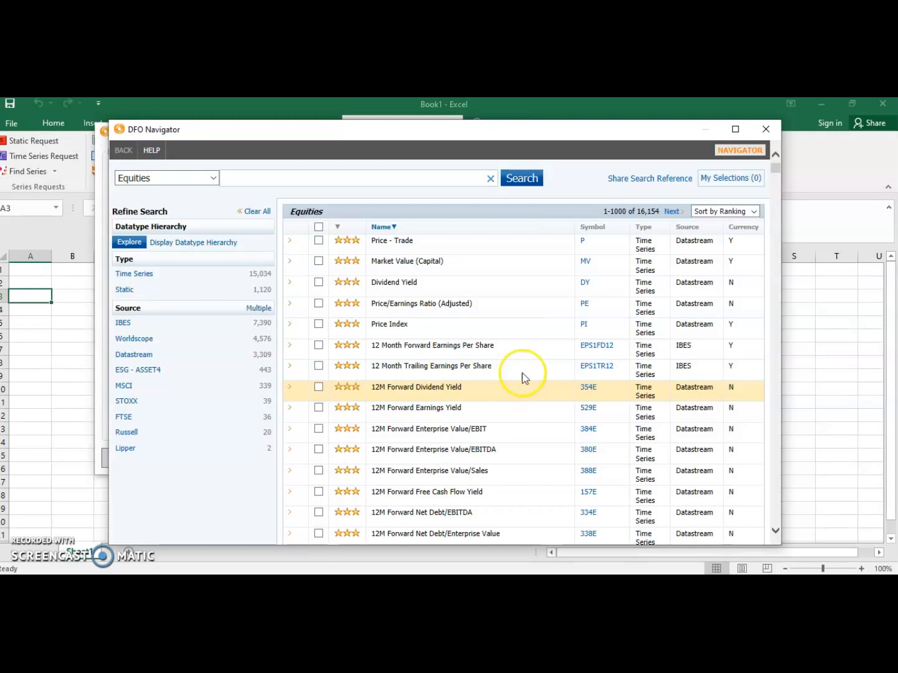
{"action": "left_click", "coordinate": [454, 259]}
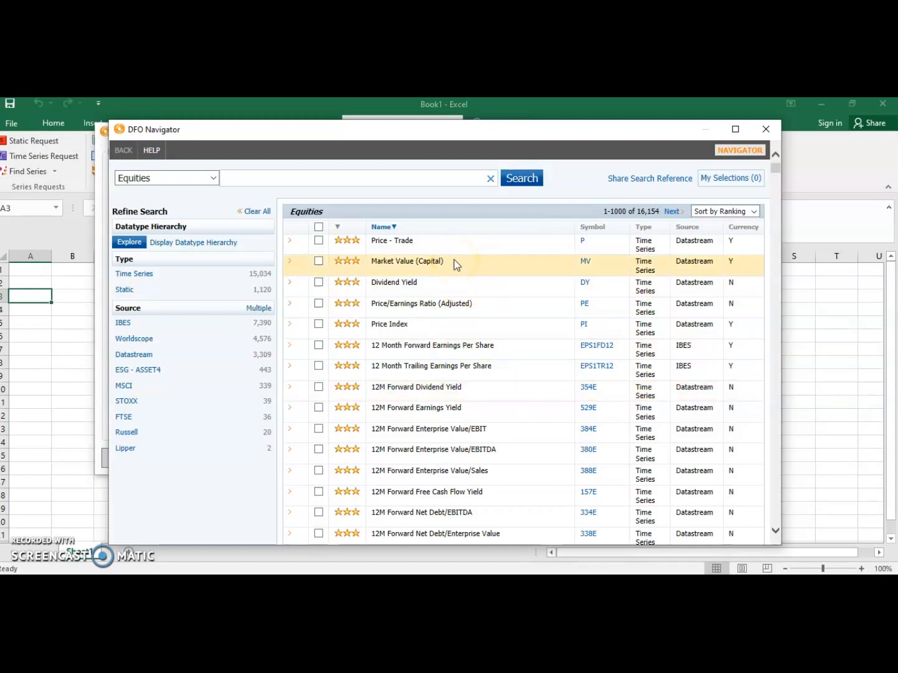
{"action": "left_click", "coordinate": [454, 241]}
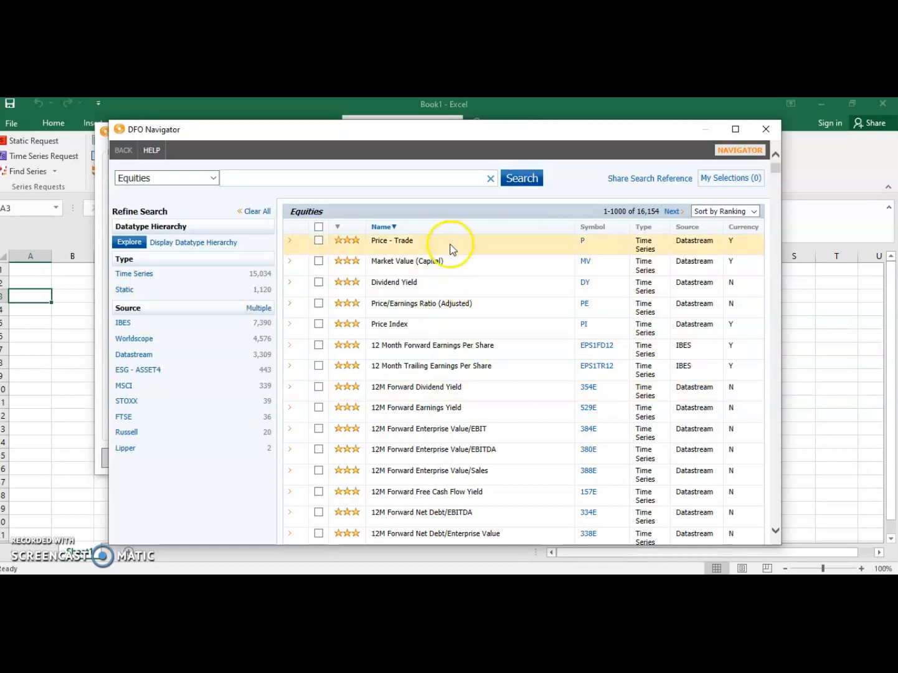
{"action": "scroll", "coordinate": [452, 251], "scroll_direction": "down", "scroll_amount": 10}
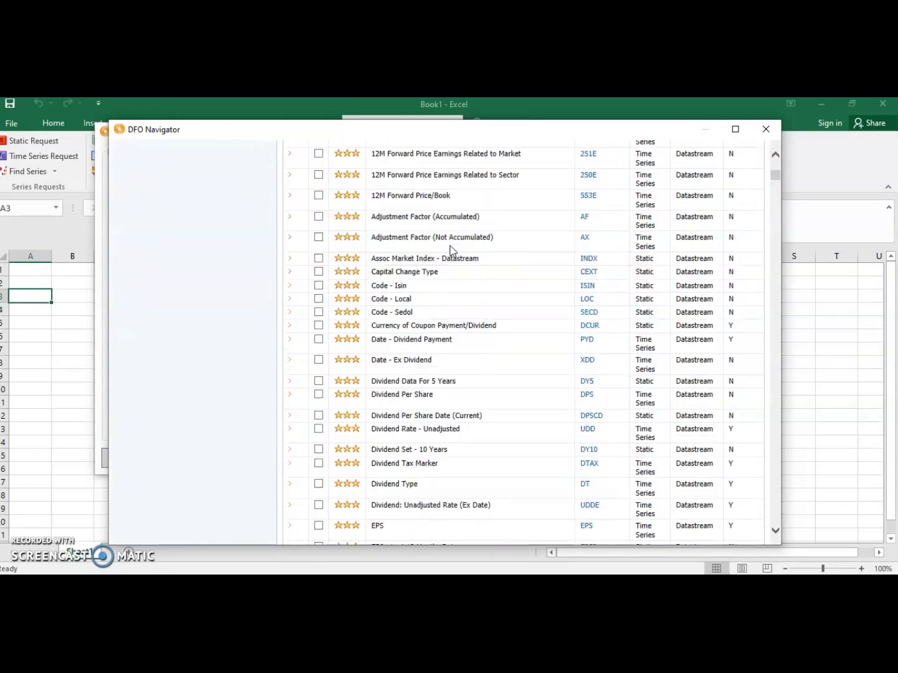
{"action": "scroll", "coordinate": [452, 250], "scroll_direction": "up", "scroll_amount": 10}
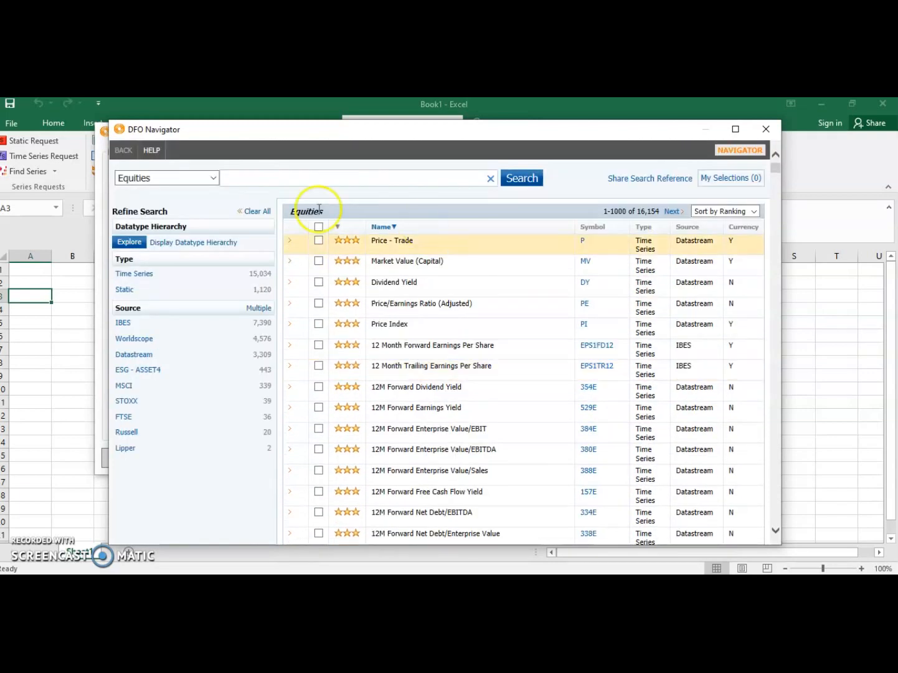
{"action": "left_click", "coordinate": [214, 181]}
{"action": "left_click", "coordinate": [642, 220]}
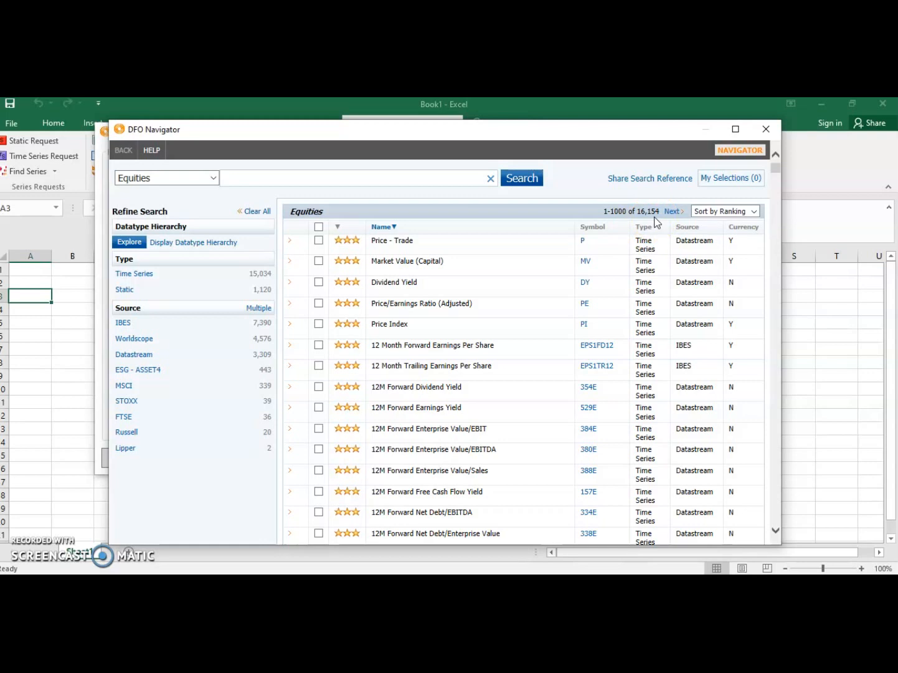
{"action": "left_click", "coordinate": [318, 261]}
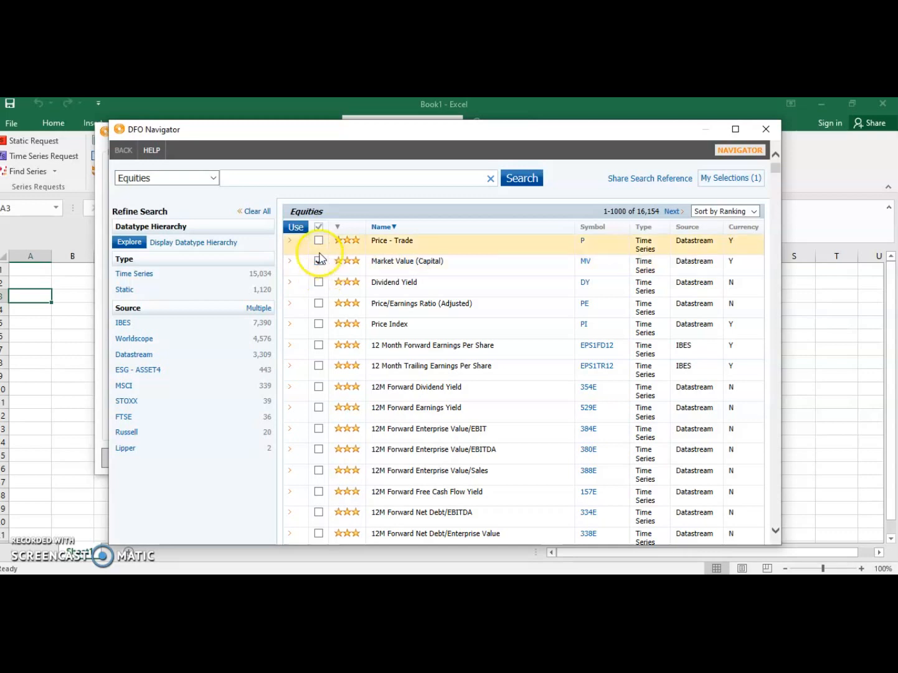
{"action": "left_click", "coordinate": [320, 285]}
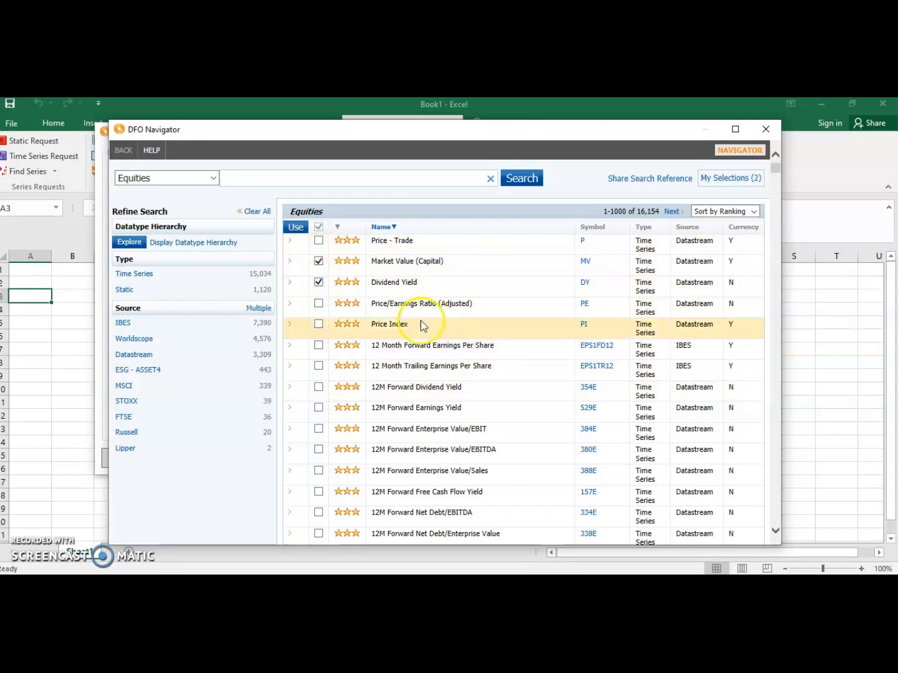
{"action": "left_click", "coordinate": [320, 307]}
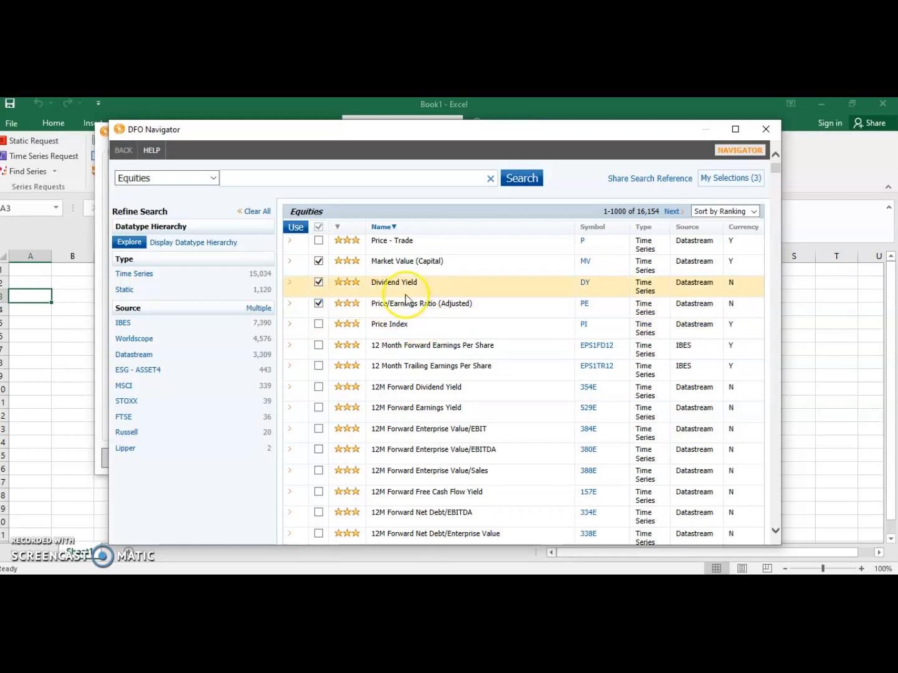
{"action": "left_click", "coordinate": [727, 178]}
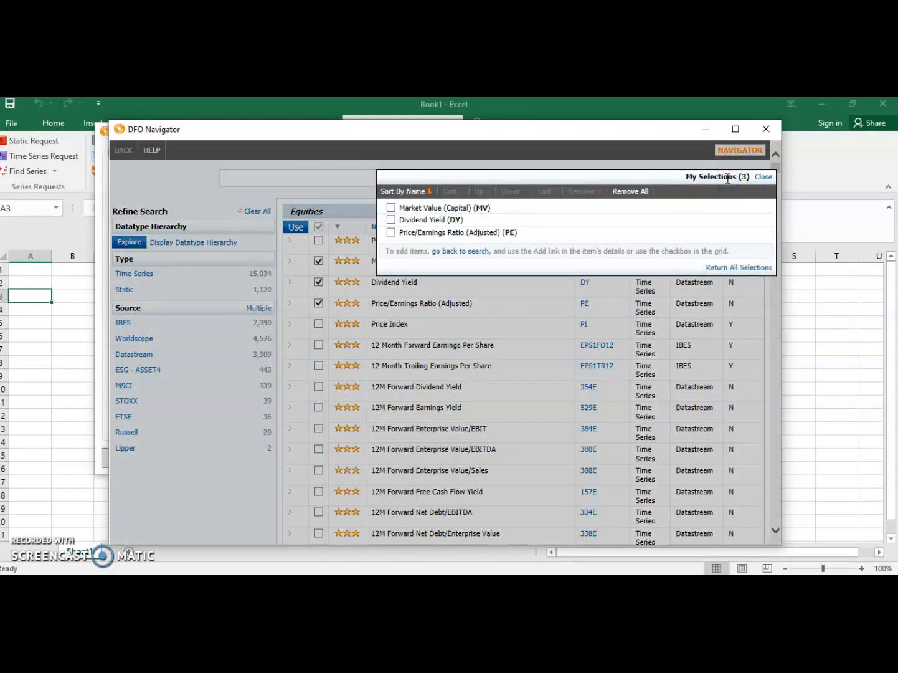
{"action": "left_click", "coordinate": [391, 207]}
{"action": "left_click", "coordinate": [391, 221]}
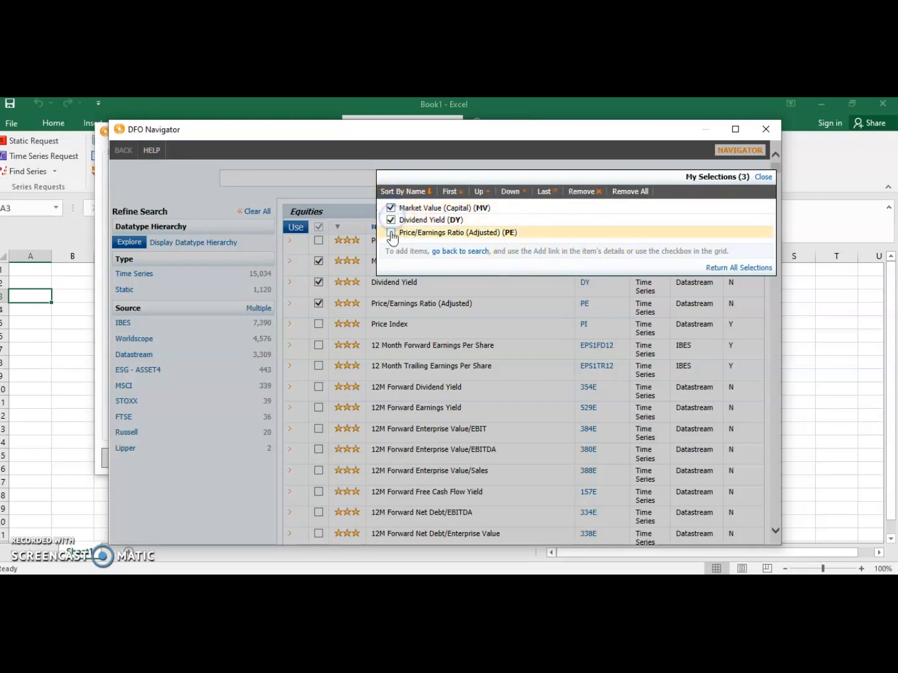
{"action": "left_click", "coordinate": [391, 220]}
{"action": "left_click", "coordinate": [391, 207]}
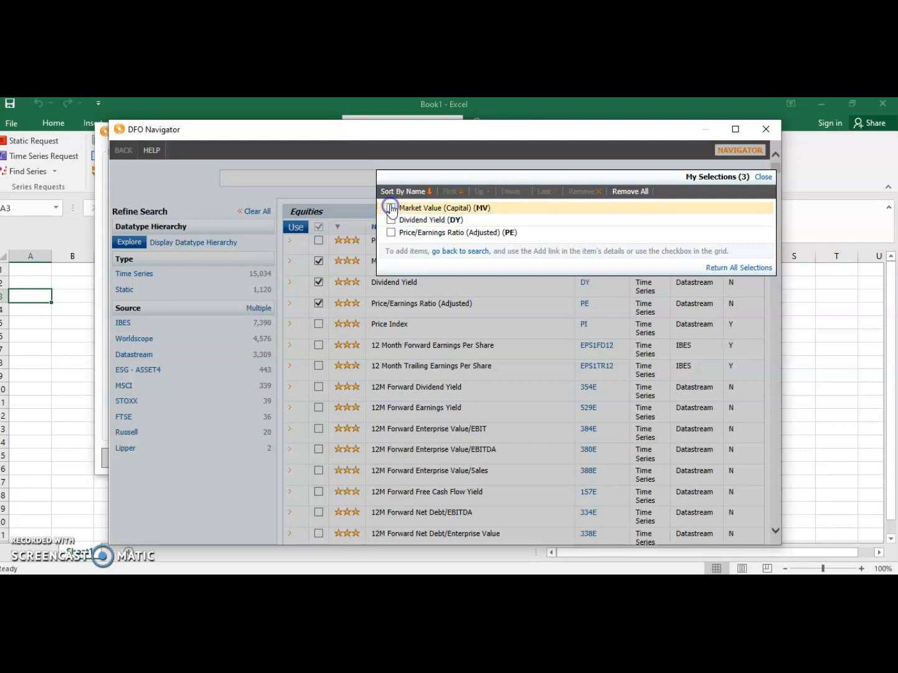
{"action": "left_click", "coordinate": [391, 208]}
{"action": "left_click", "coordinate": [391, 219]}
{"action": "left_click", "coordinate": [391, 220]}
{"action": "left_click", "coordinate": [391, 207]}
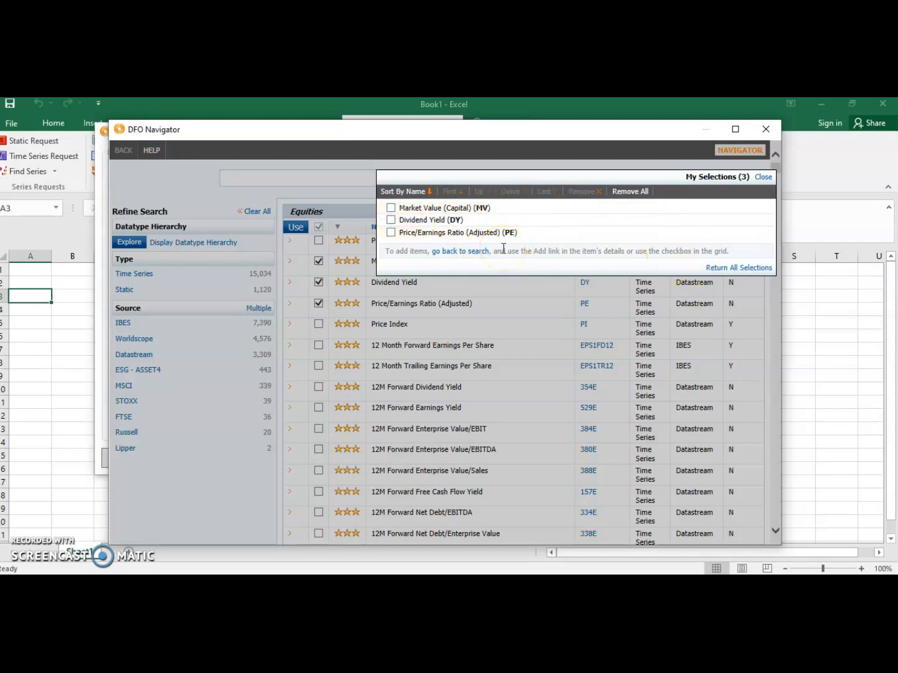
Step: Return all selected datatypes to the static request and set its date to 01/06/2018
{"action": "left_click", "coordinate": [737, 268]}
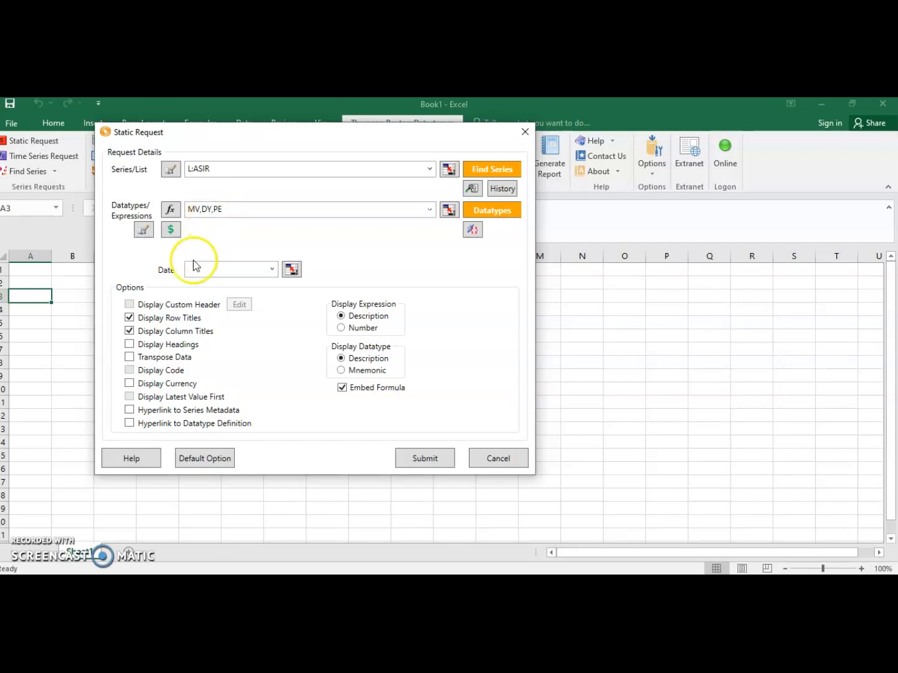
{"action": "left_click", "coordinate": [272, 271]}
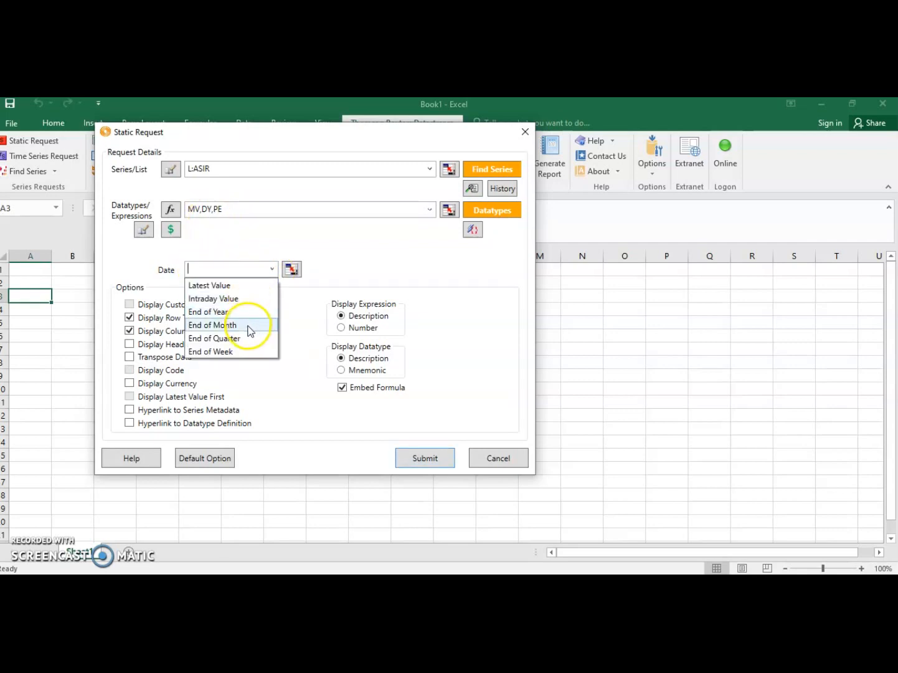
{"action": "left_click", "coordinate": [216, 285]}
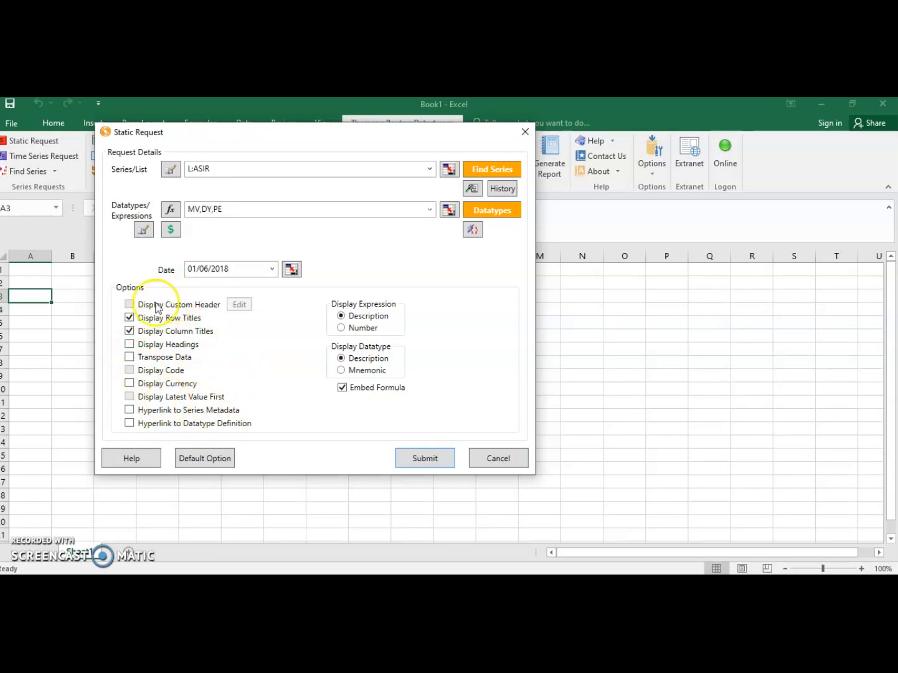
Step: Enable the Display Headings and Display Currency options for the static request
{"action": "left_click", "coordinate": [129, 344]}
{"action": "left_click", "coordinate": [130, 383]}
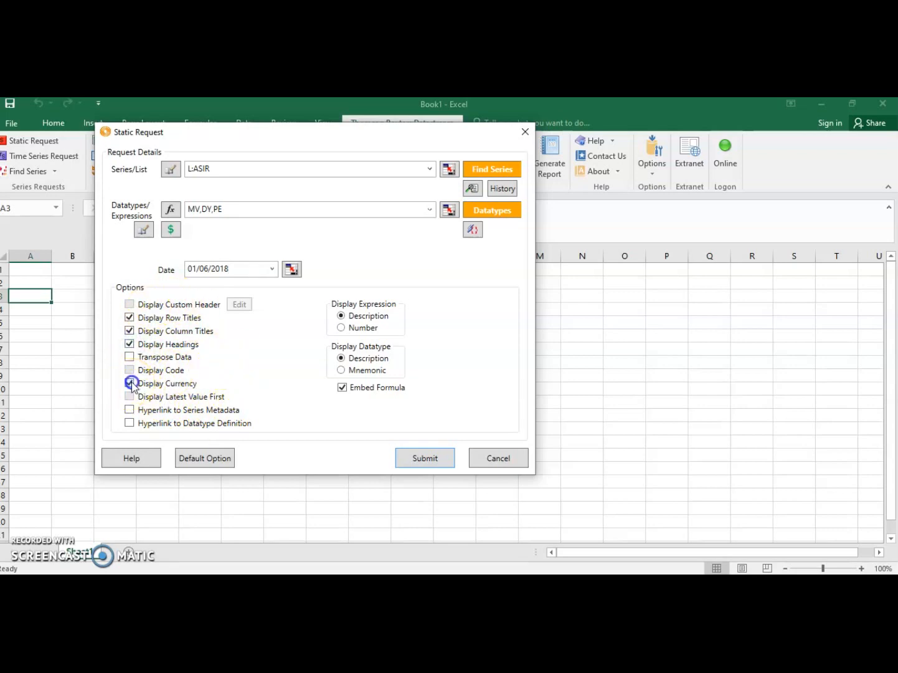
Step: Apply the Malaysian Ringgit-M$ currency to all datatypes of the static request and submit it
{"action": "left_click", "coordinate": [171, 234]}
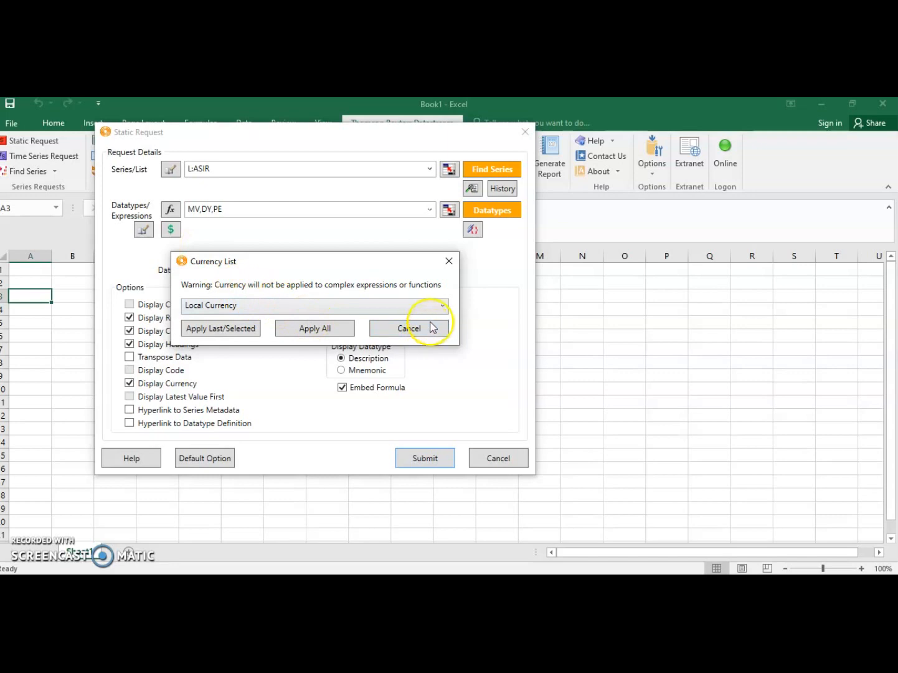
{"action": "left_click", "coordinate": [441, 306]}
{"action": "scroll", "coordinate": [283, 383], "scroll_direction": "down", "scroll_amount": 4}
{"action": "scroll", "coordinate": [283, 386], "scroll_direction": "down", "scroll_amount": 12}
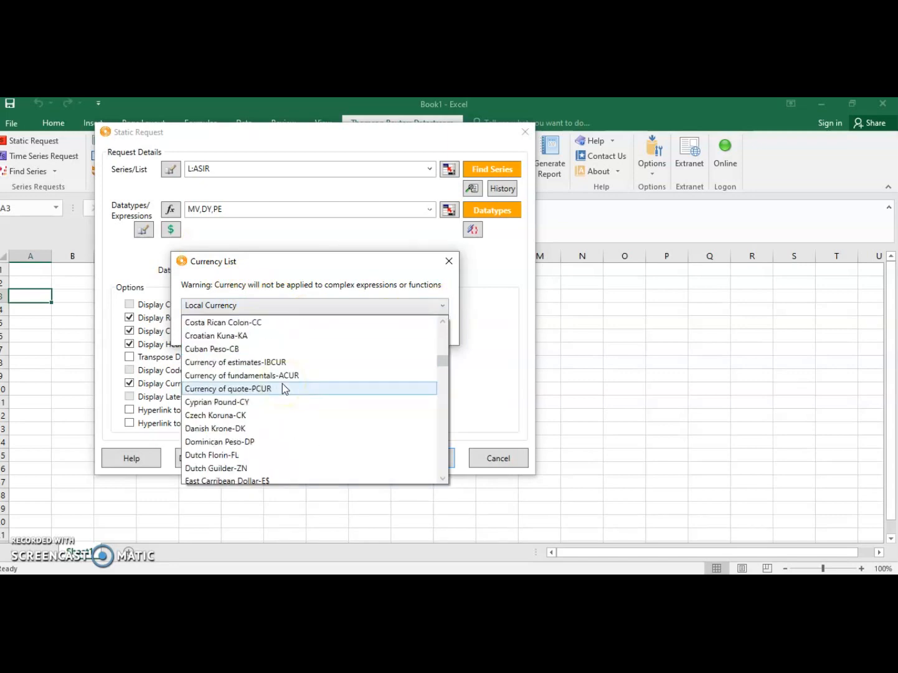
{"action": "scroll", "coordinate": [282, 383], "scroll_direction": "down", "scroll_amount": 6}
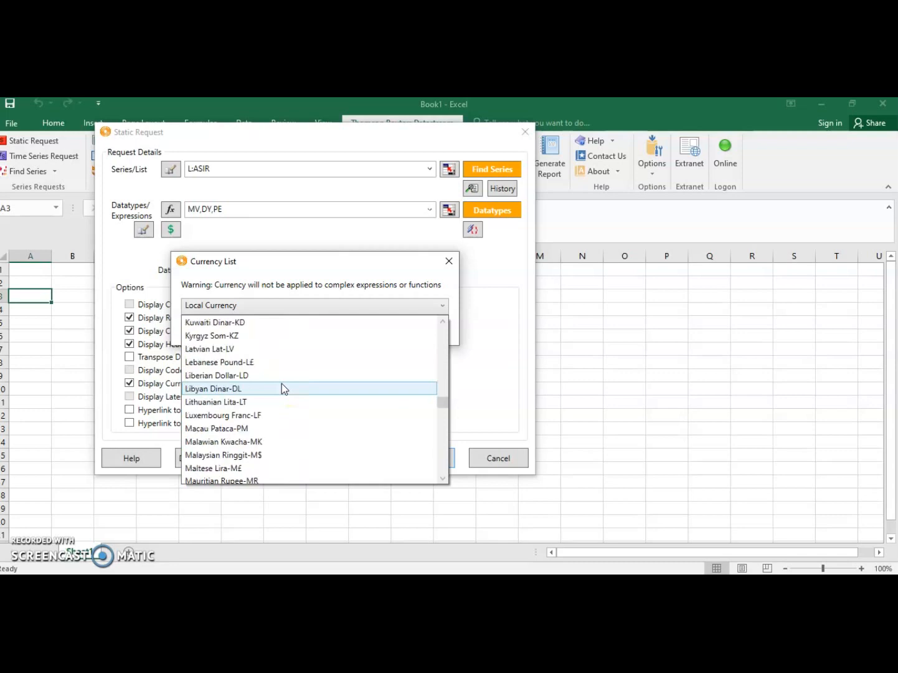
{"action": "left_click", "coordinate": [266, 458]}
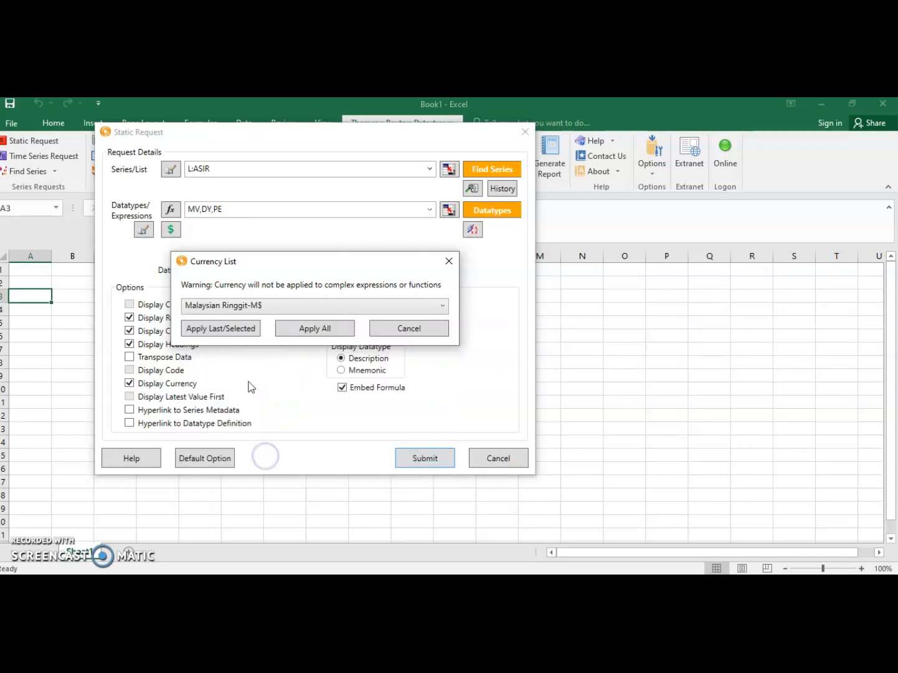
{"action": "left_click", "coordinate": [320, 330]}
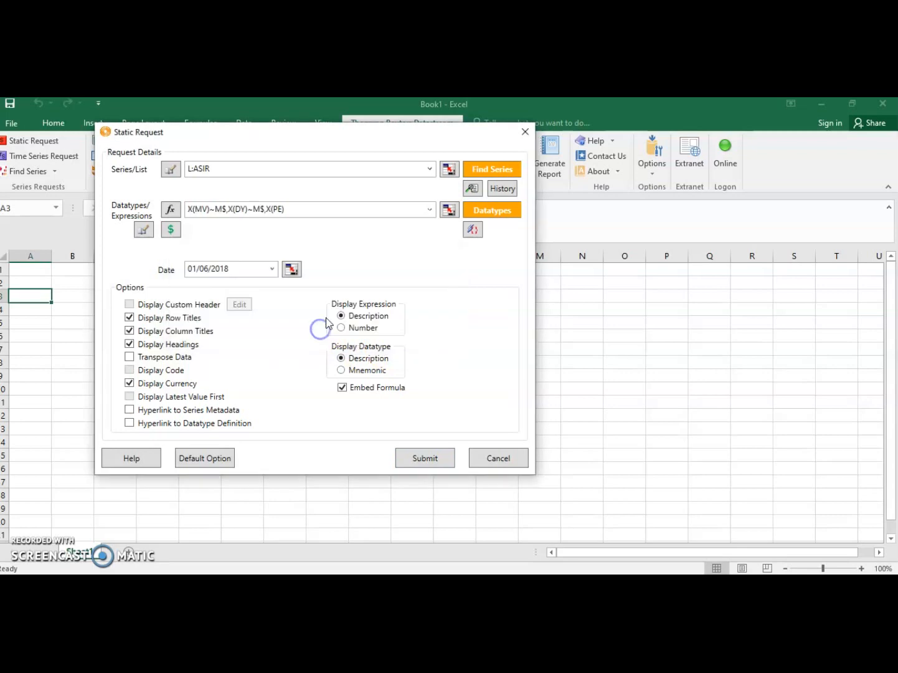
{"action": "left_click", "coordinate": [414, 461]}
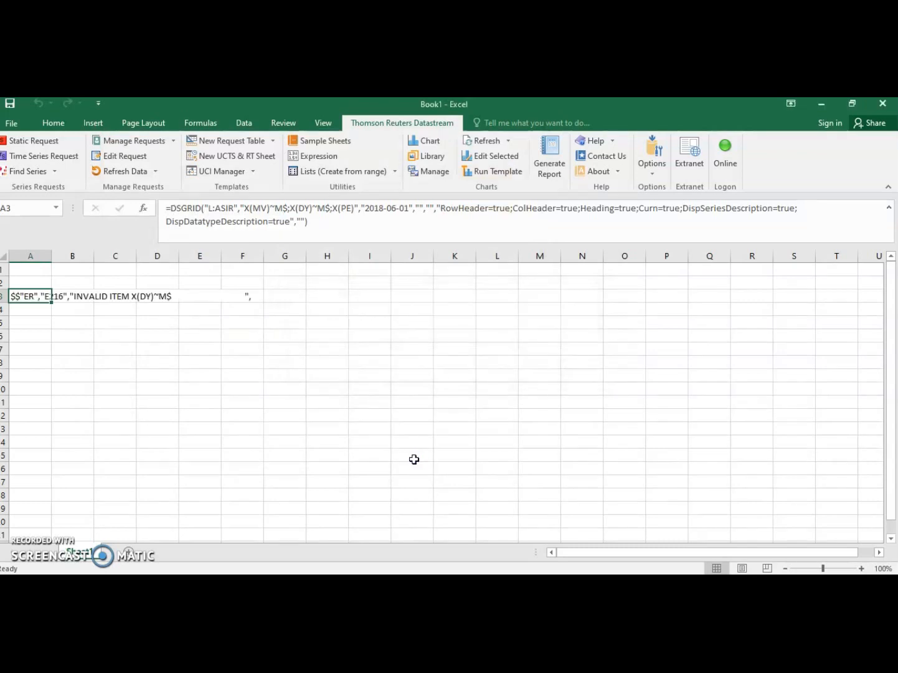
Step: Clear the request output from cells A3 to G3 and open a new time series request
{"action": "left_click_drag", "start_coordinate": [275, 298], "coordinate": [17, 295]}
{"action": "key", "text": "Delete"}
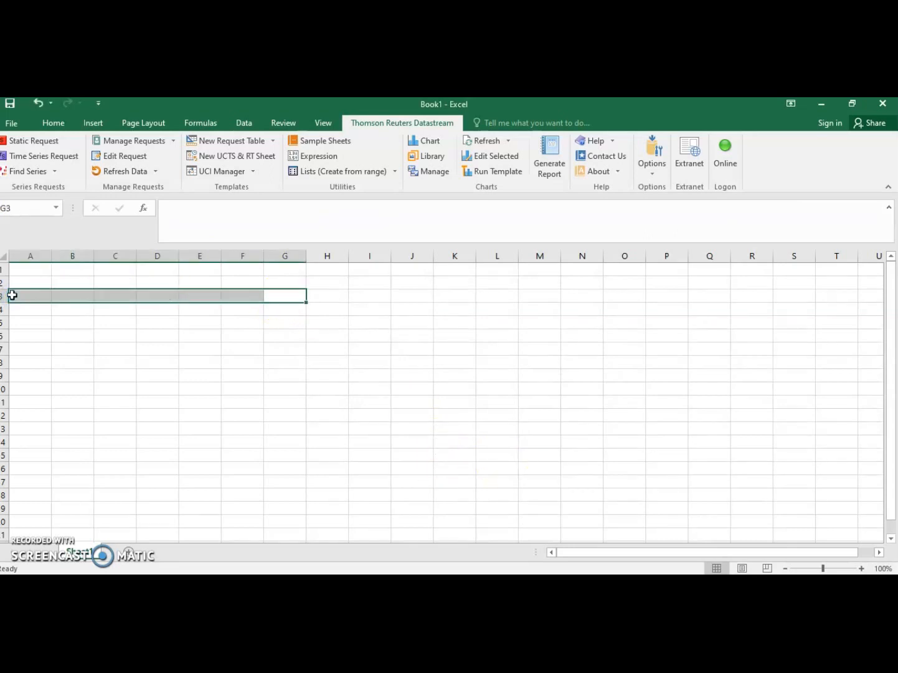
{"action": "left_click", "coordinate": [50, 160]}
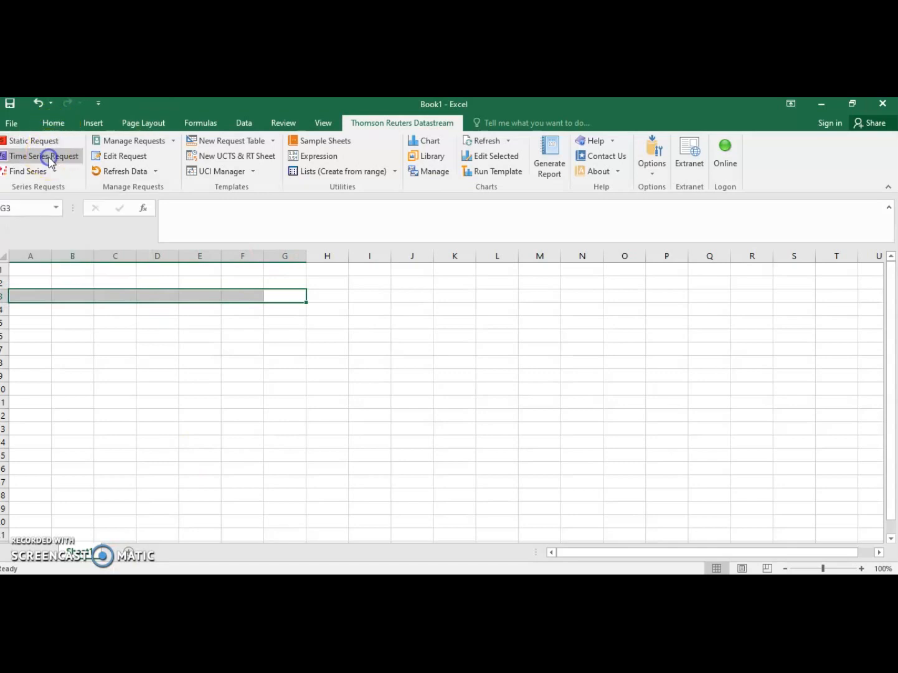
{"action": "left_click", "coordinate": [231, 154]}
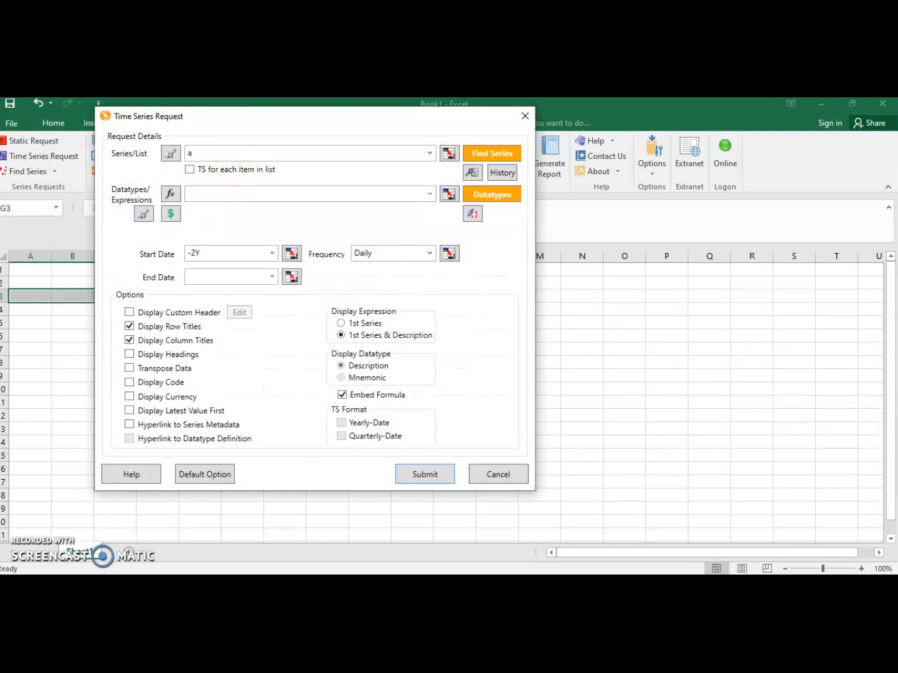
{"action": "type", "text": "a"}
{"action": "key", "text": "BackSpace"}
{"action": "type", "text": "drb"}
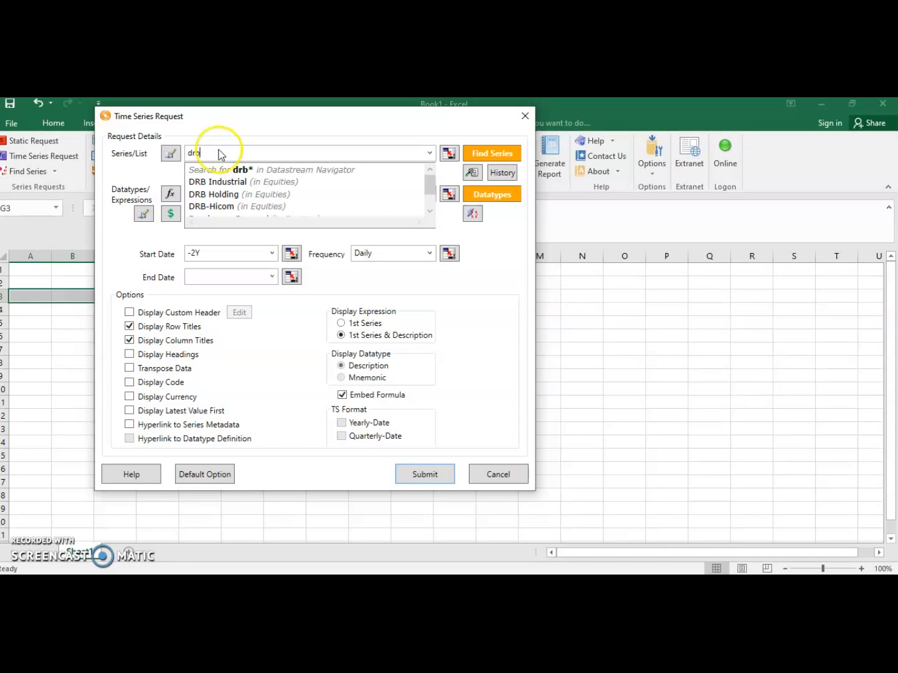
{"action": "left_click", "coordinate": [221, 149]}
{"action": "left_click", "coordinate": [171, 155]}
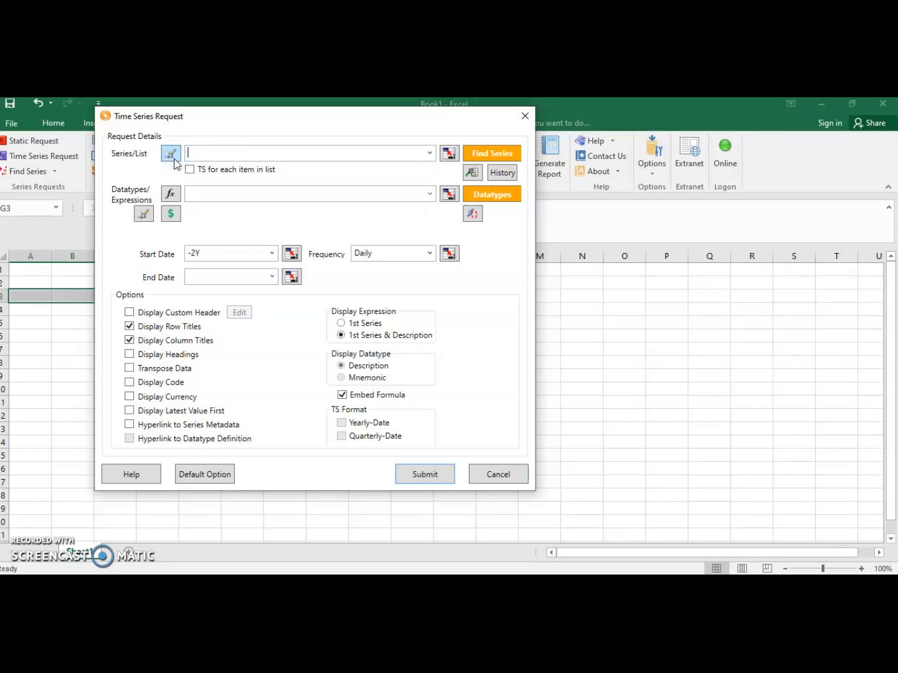
Step: Open the series finder for the time series request and explore the Equities category for Hong Kong
{"action": "left_click", "coordinate": [479, 160]}
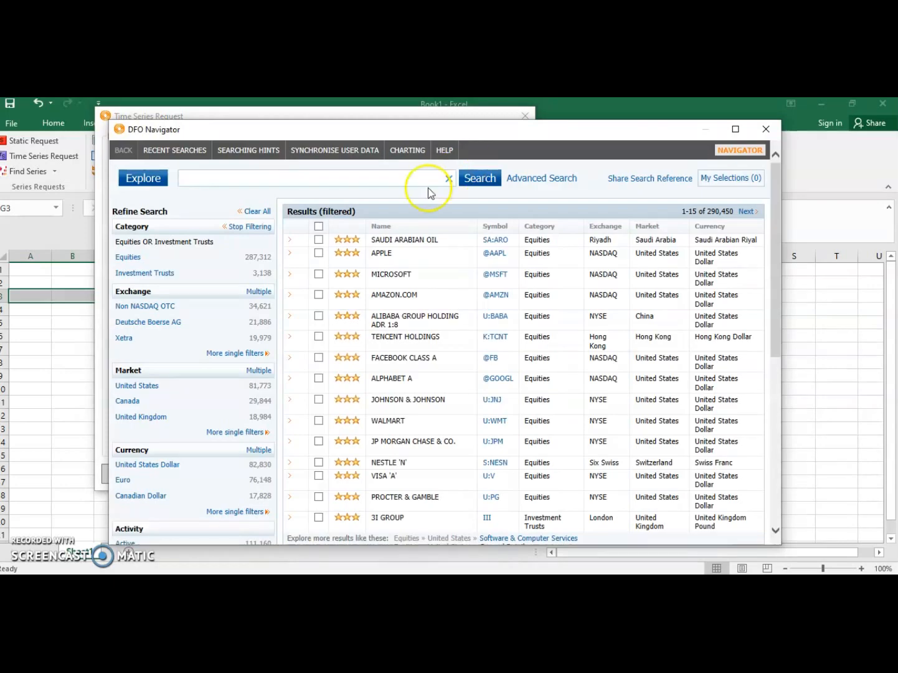
{"action": "left_click", "coordinate": [148, 178]}
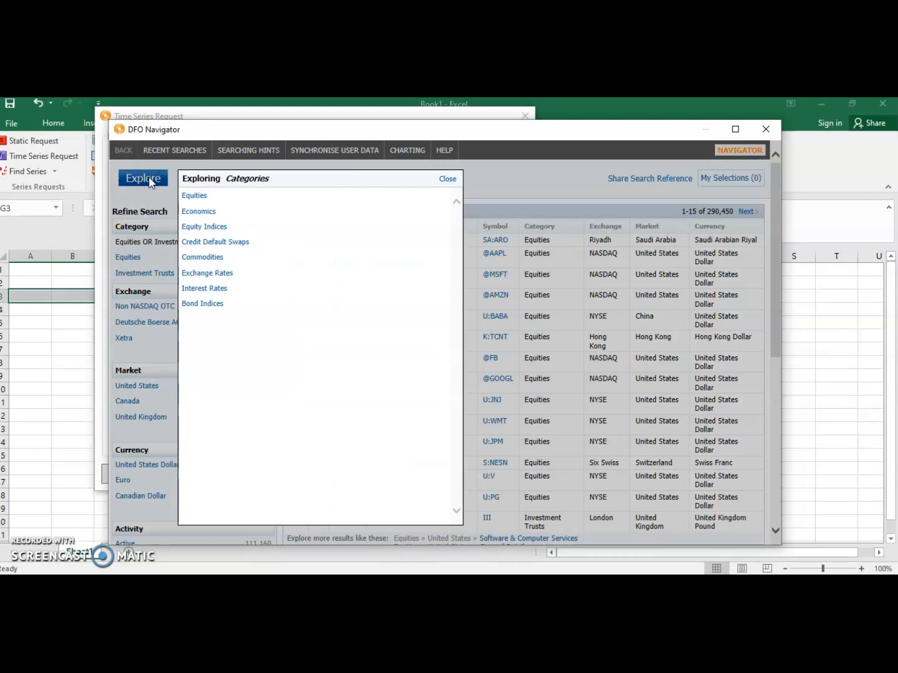
{"action": "left_click", "coordinate": [196, 199]}
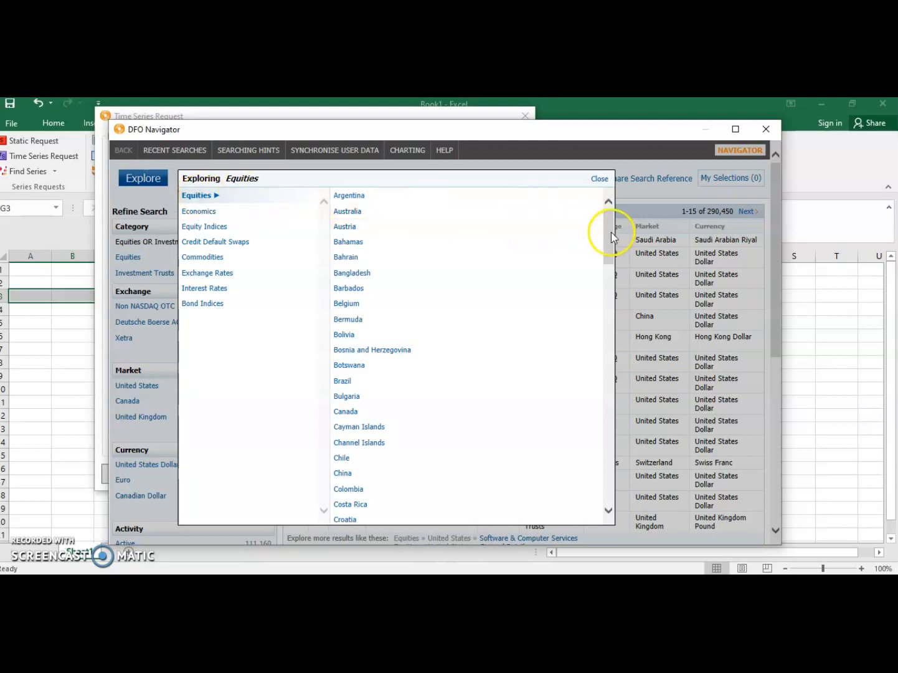
{"action": "left_click_drag", "start_coordinate": [611, 231], "coordinate": [607, 310]}
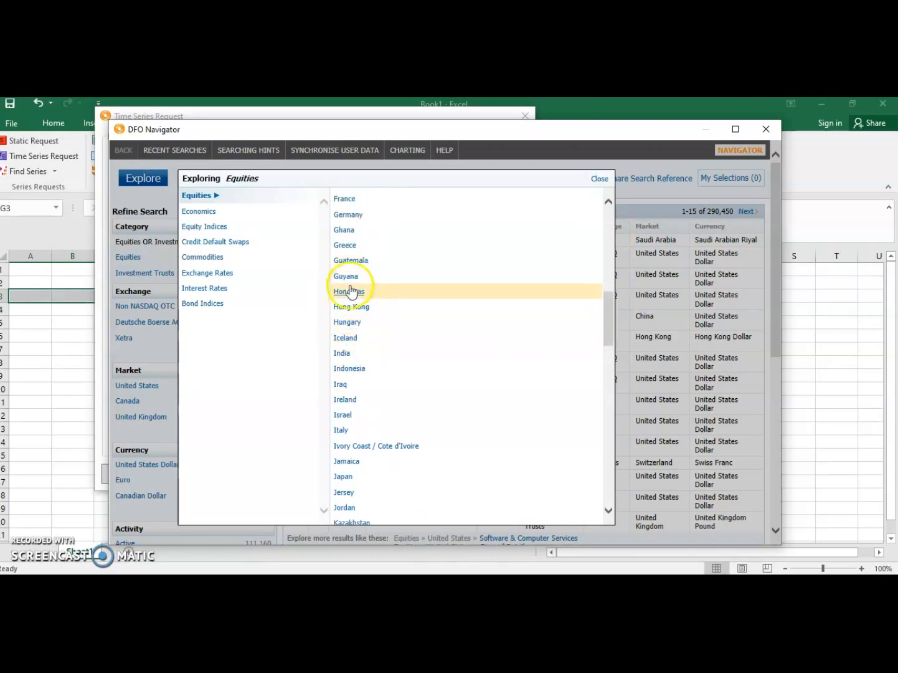
{"action": "left_click", "coordinate": [347, 307]}
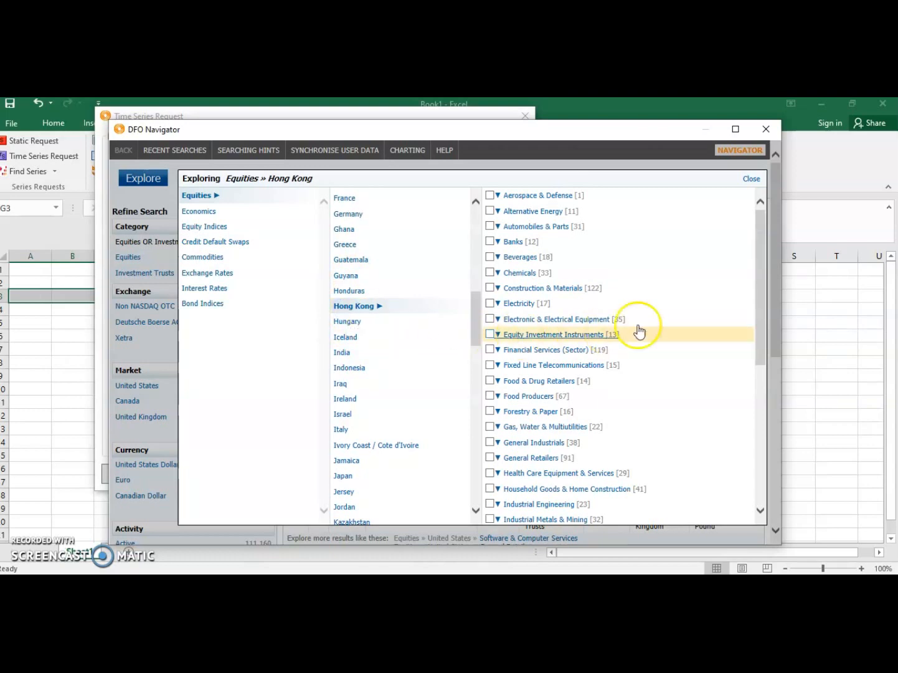
Step: Select the Banks sector among the Hong Kong equities and show the series it contains
{"action": "mouse_move", "coordinate": [757, 221]}
{"action": "left_mouse_down"}
{"action": "mouse_move", "coordinate": [757, 248]}
{"action": "mouse_move", "coordinate": [760, 219]}
{"action": "left_mouse_up"}
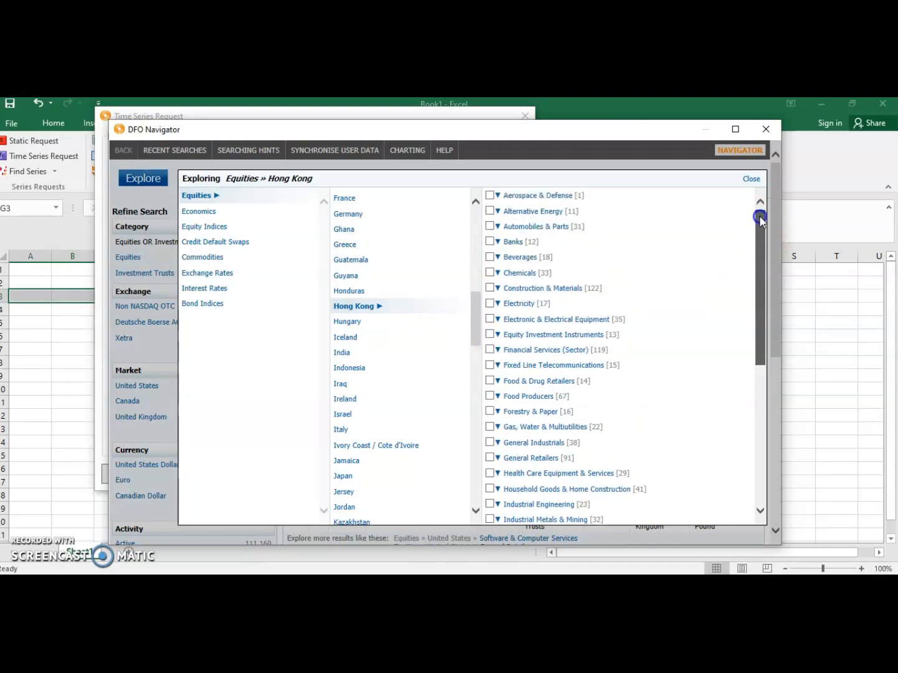
{"action": "left_click_drag", "start_coordinate": [761, 219], "coordinate": [761, 233]}
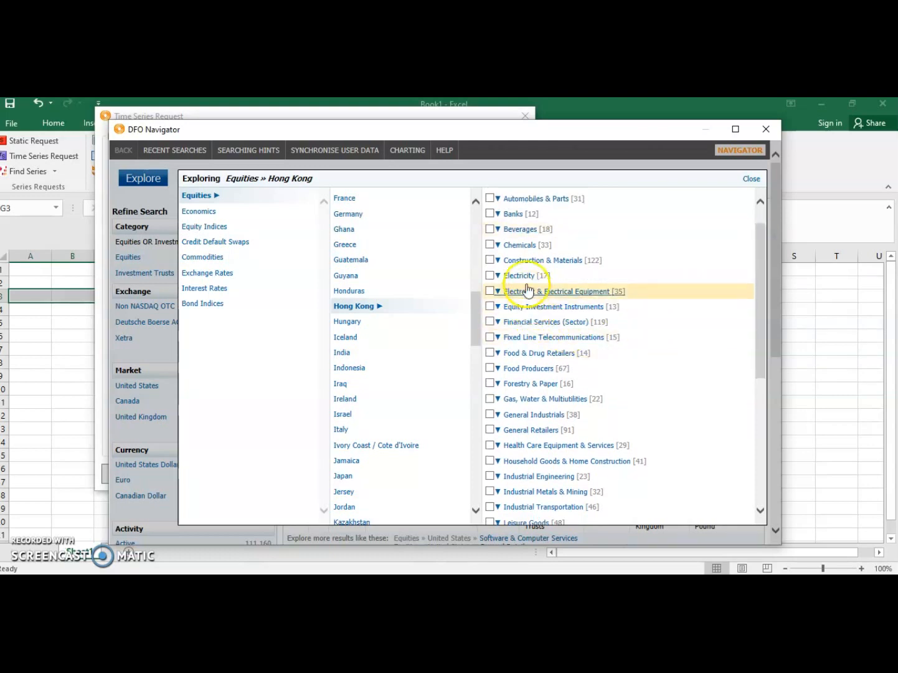
{"action": "left_click", "coordinate": [495, 275]}
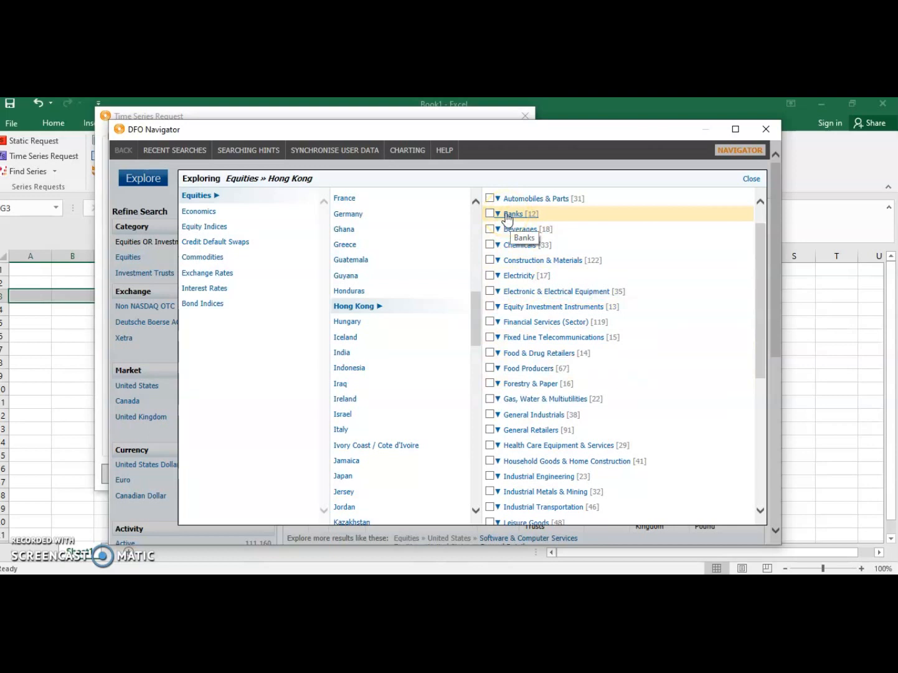
{"action": "scroll", "coordinate": [608, 408], "scroll_direction": "down", "scroll_amount": 2}
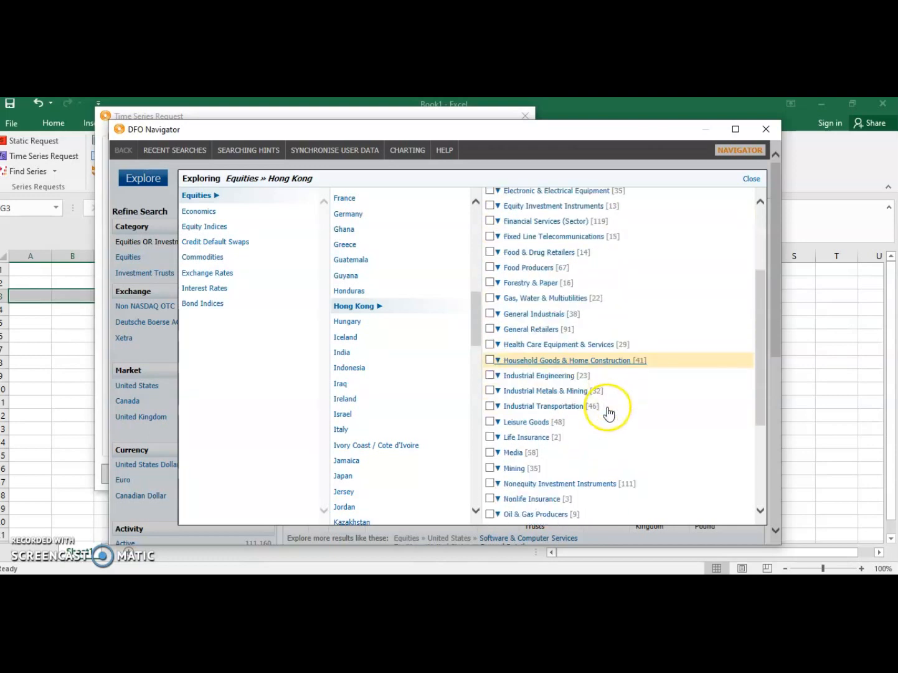
{"action": "scroll", "coordinate": [608, 411], "scroll_direction": "down", "scroll_amount": 5}
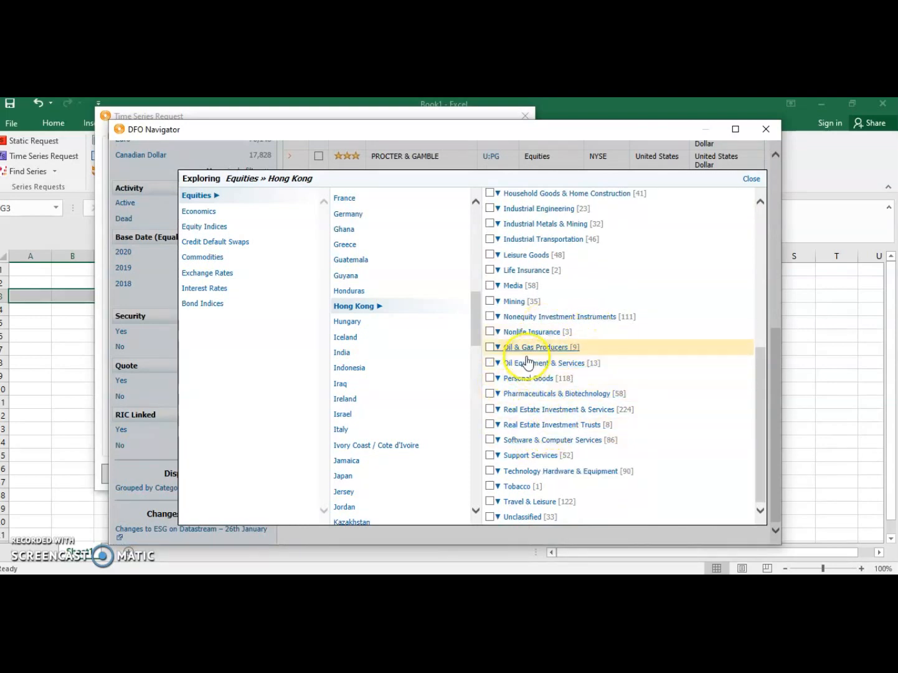
{"action": "scroll", "coordinate": [624, 347], "scroll_direction": "up", "scroll_amount": 6}
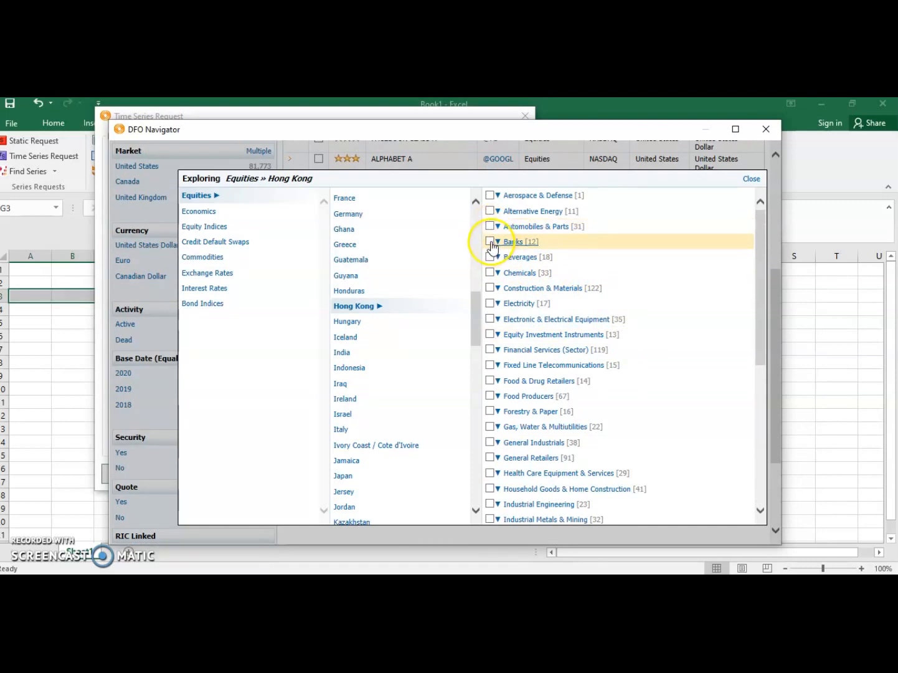
{"action": "left_click", "coordinate": [490, 242]}
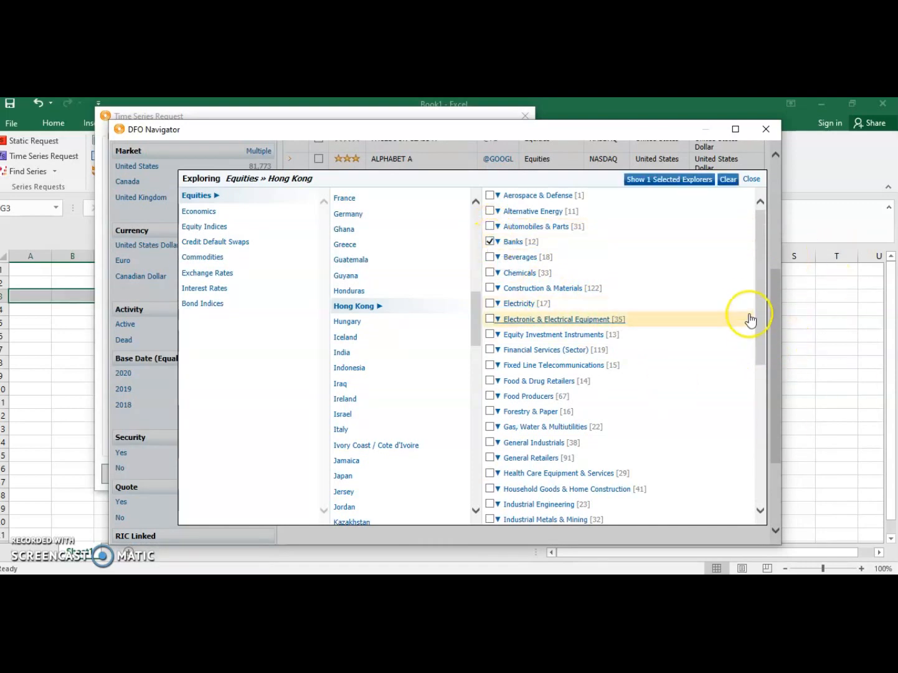
{"action": "mouse_move", "coordinate": [759, 316]}
{"action": "left_mouse_down"}
{"action": "mouse_move", "coordinate": [768, 448]}
{"action": "mouse_move", "coordinate": [762, 296]}
{"action": "left_mouse_up"}
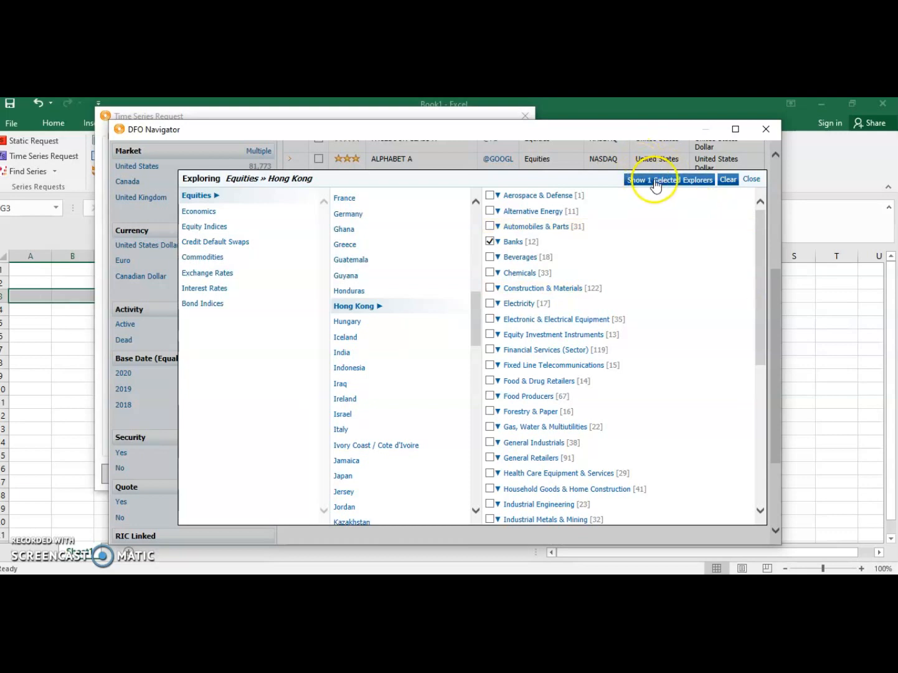
{"action": "left_click", "coordinate": [509, 522]}
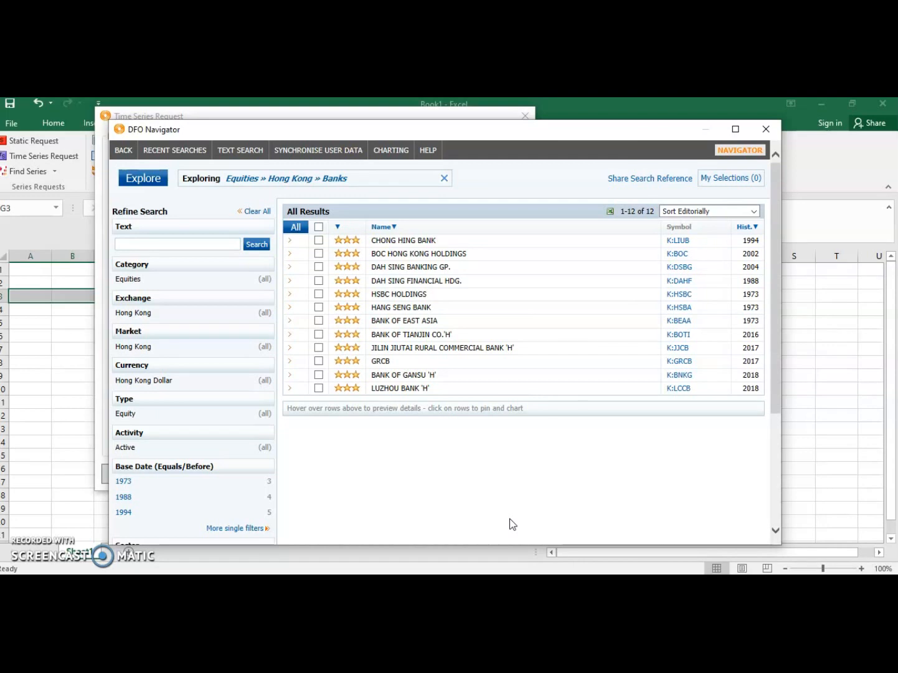
Step: Select HSBC HOLDINGS and BANK OF EAST ASIA from the Hong Kong bank results
{"action": "left_click", "coordinate": [324, 189]}
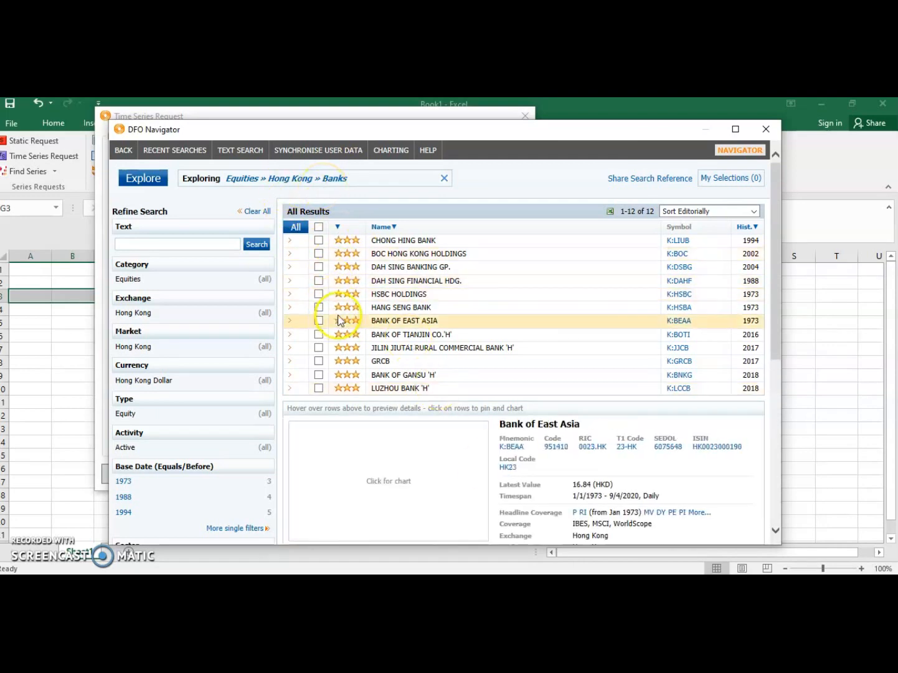
{"action": "left_click", "coordinate": [513, 364]}
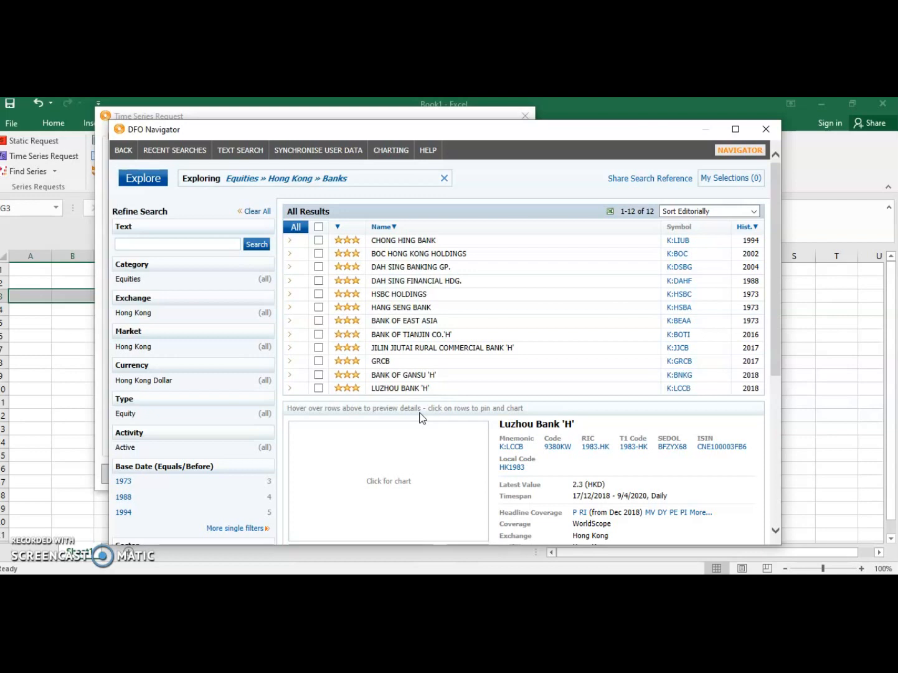
{"action": "left_click", "coordinate": [318, 298]}
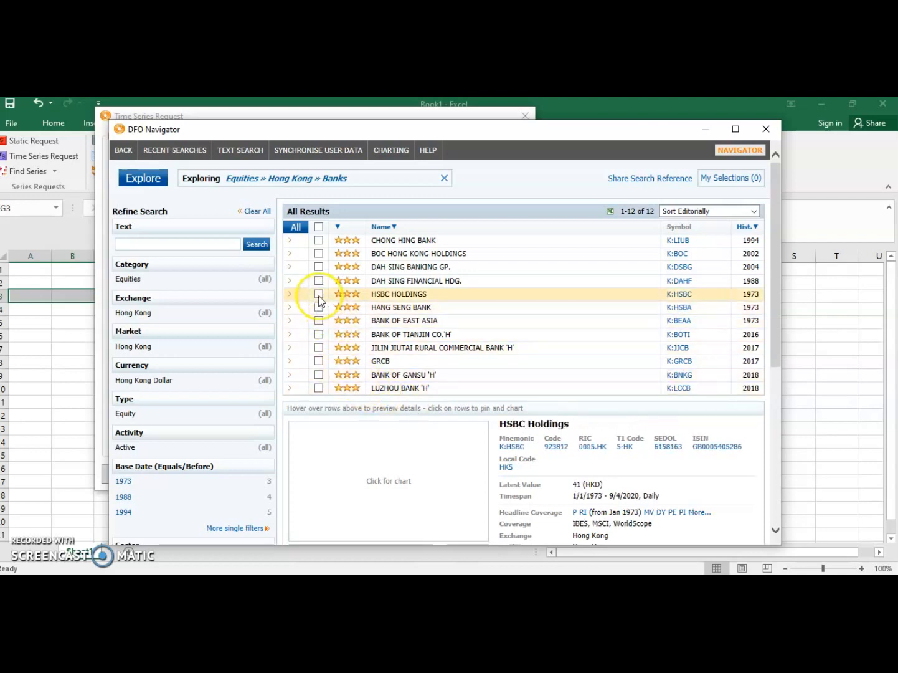
{"action": "left_click", "coordinate": [319, 298]}
{"action": "left_click", "coordinate": [319, 321]}
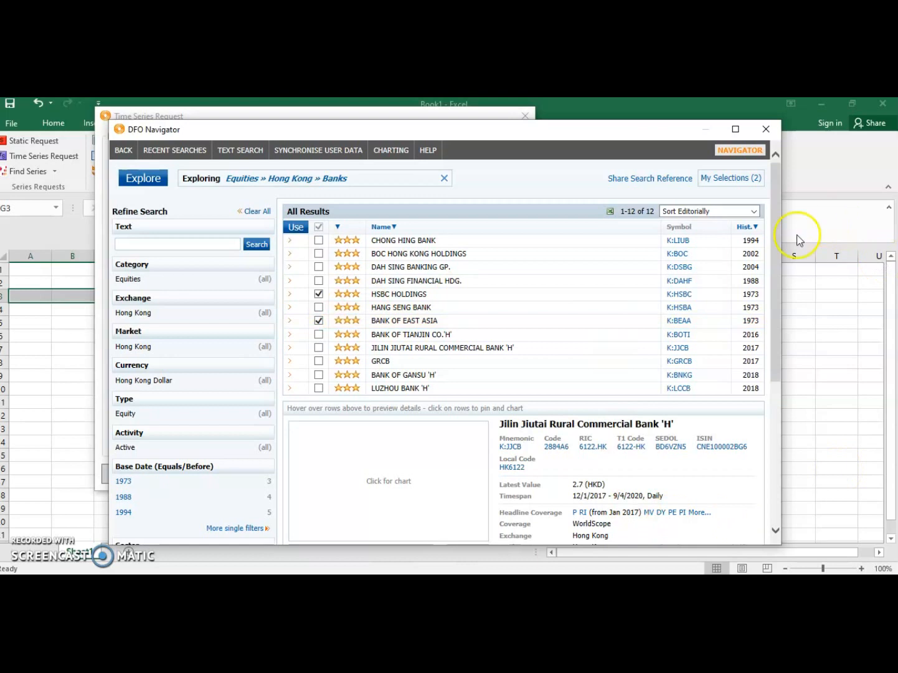
Step: Open the list of selected series and return all selections to the time series request
{"action": "left_click", "coordinate": [732, 180]}
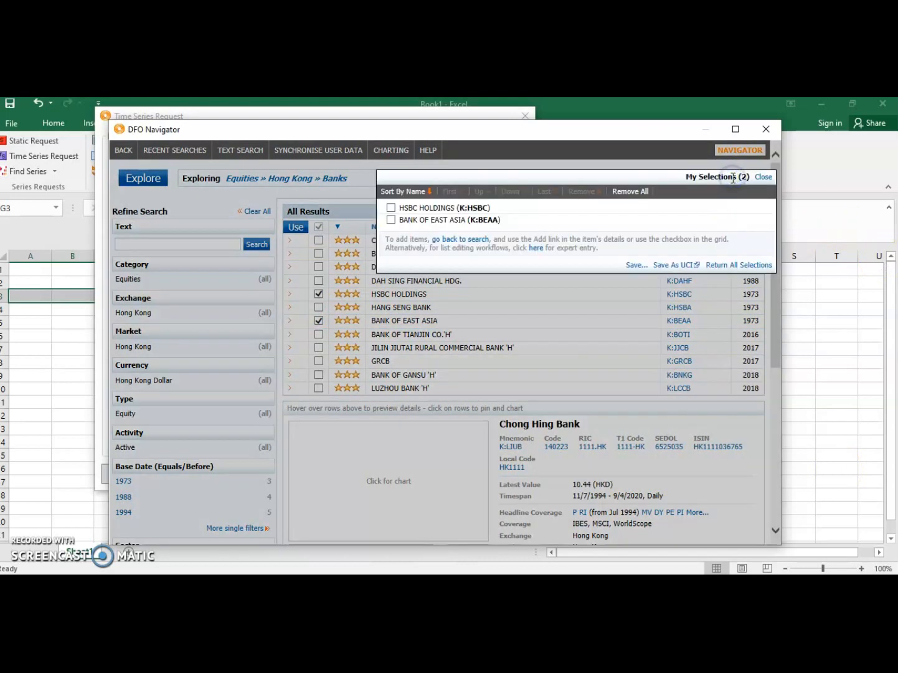
{"action": "left_click", "coordinate": [391, 220]}
{"action": "left_click", "coordinate": [392, 209]}
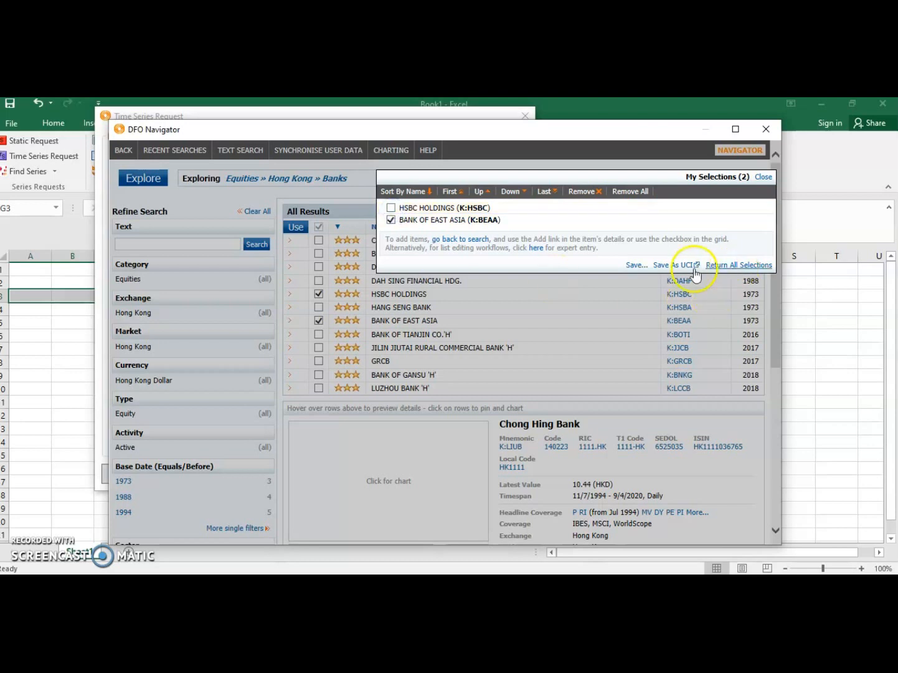
{"action": "left_click", "coordinate": [393, 221]}
{"action": "left_click", "coordinate": [738, 265]}
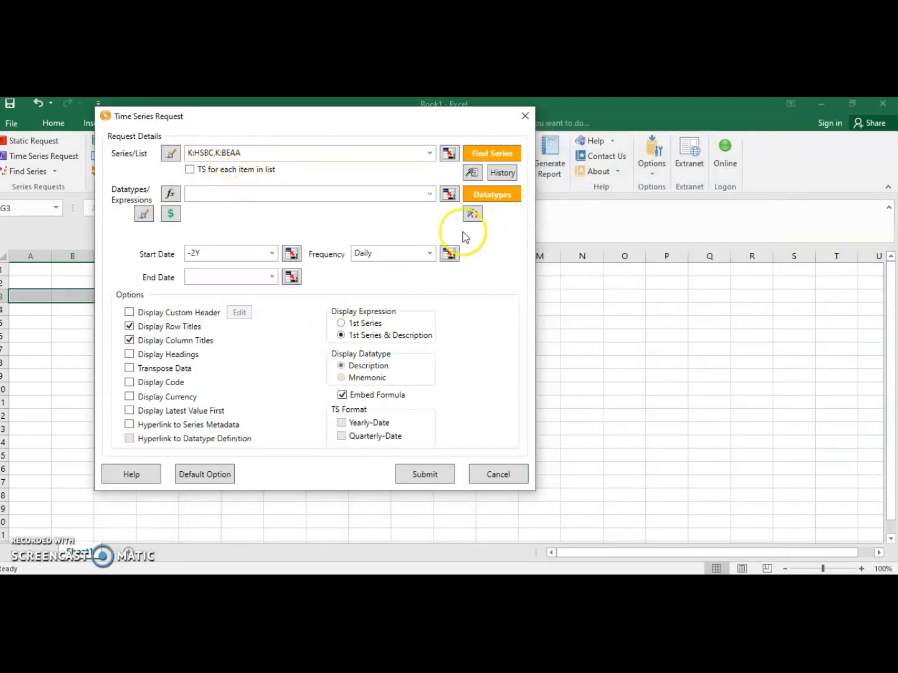
Step: Open the datatype finder for the time series request, search the equity datatypes for "liability" and select Current Liabilities Total
{"action": "left_click", "coordinate": [491, 195]}
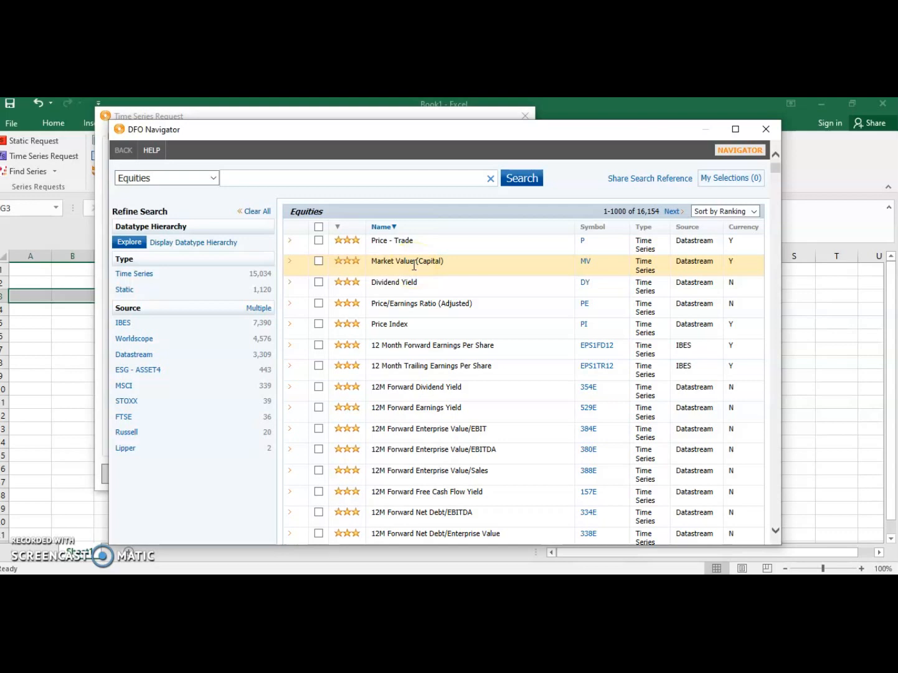
{"action": "scroll", "coordinate": [546, 282], "scroll_direction": "down", "scroll_amount": 1}
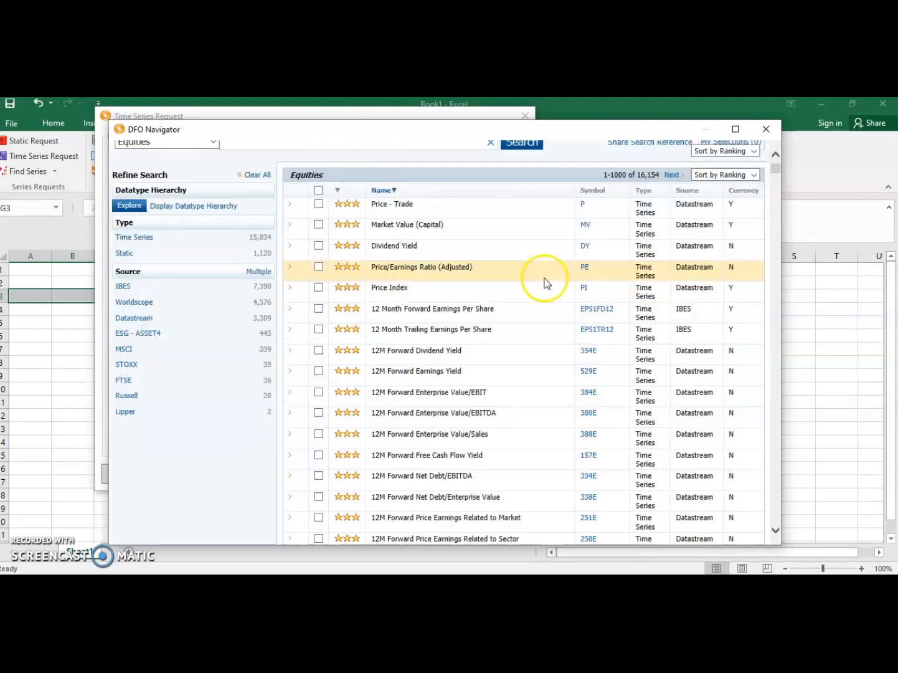
{"action": "scroll", "coordinate": [600, 230], "scroll_direction": "up", "scroll_amount": 1}
{"action": "left_click", "coordinate": [370, 177]}
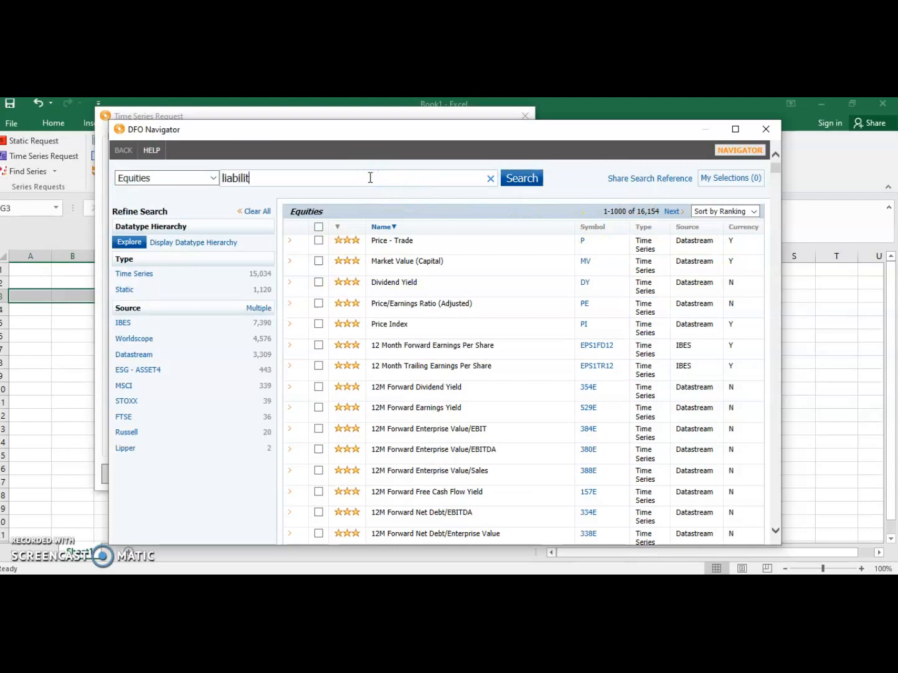
{"action": "left_click", "coordinate": [513, 180]}
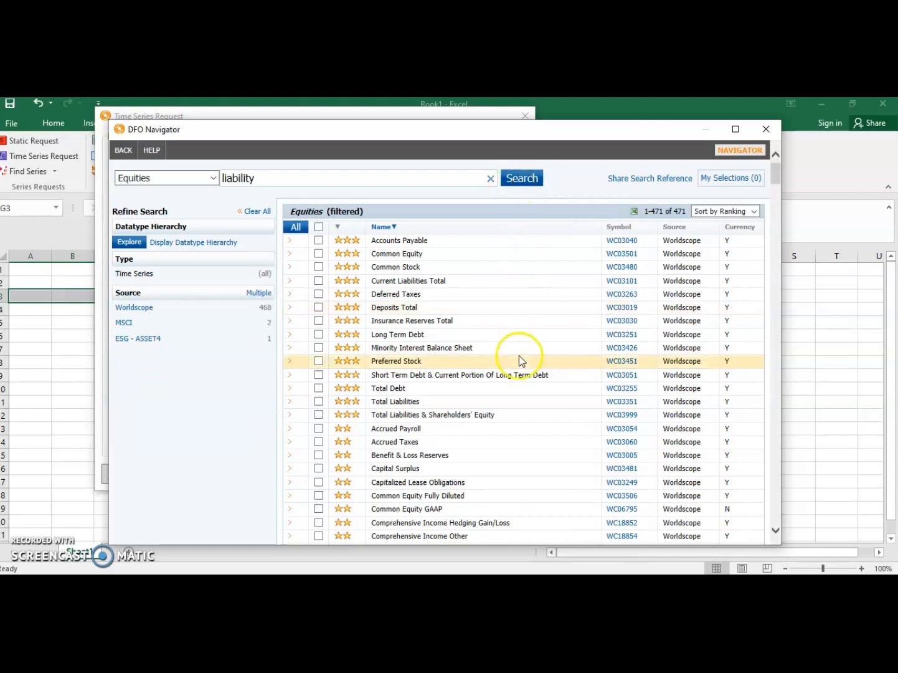
{"action": "left_click", "coordinate": [319, 281]}
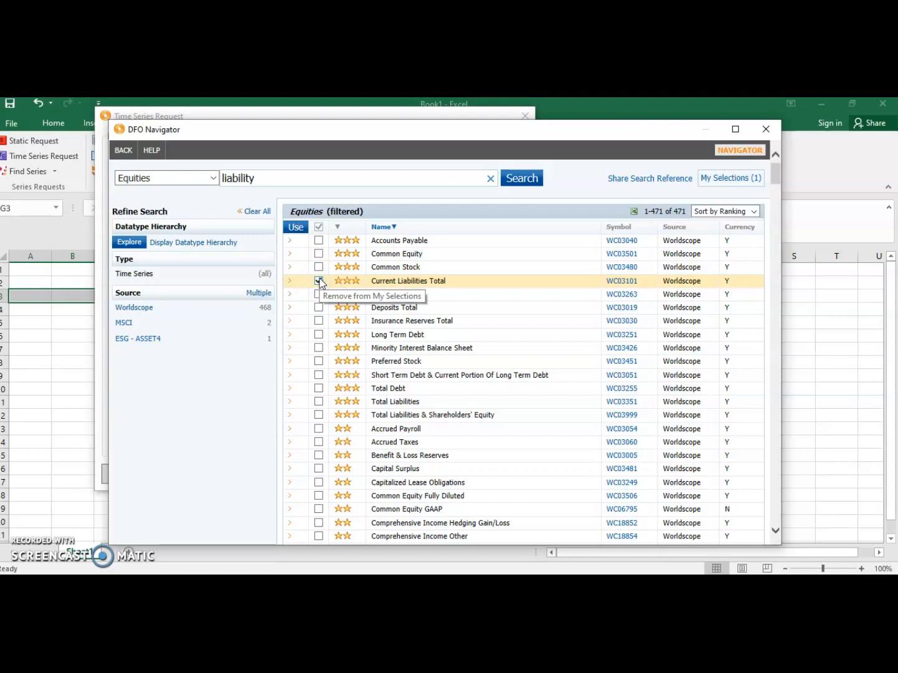
Step: Replace the datatype search term with "return" and run the search within Equities
{"action": "left_click_drag", "start_coordinate": [283, 177], "coordinate": [196, 187]}
{"action": "type", "text": "return"}
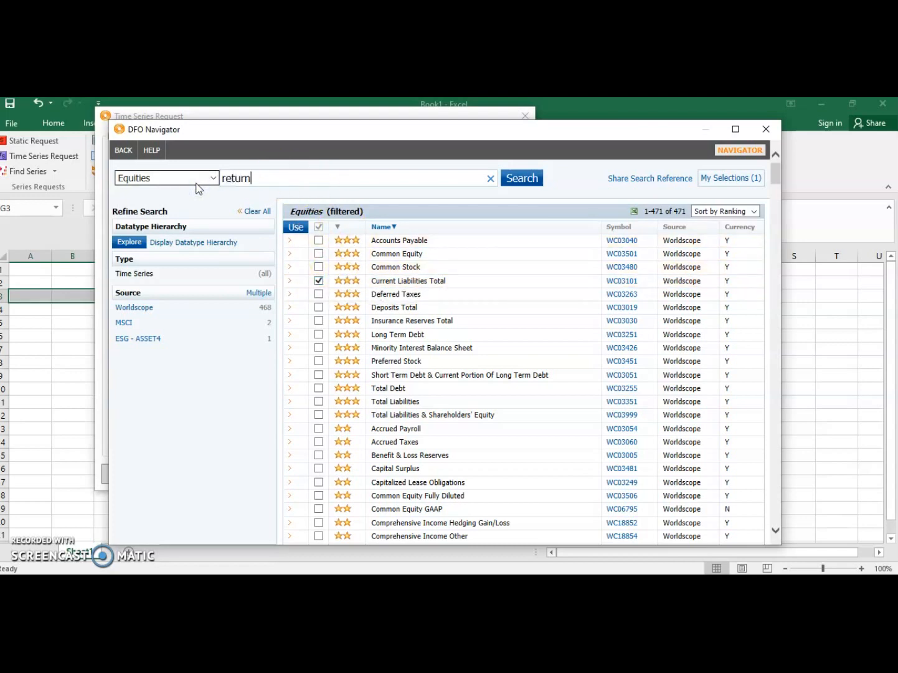
{"action": "left_click", "coordinate": [517, 179]}
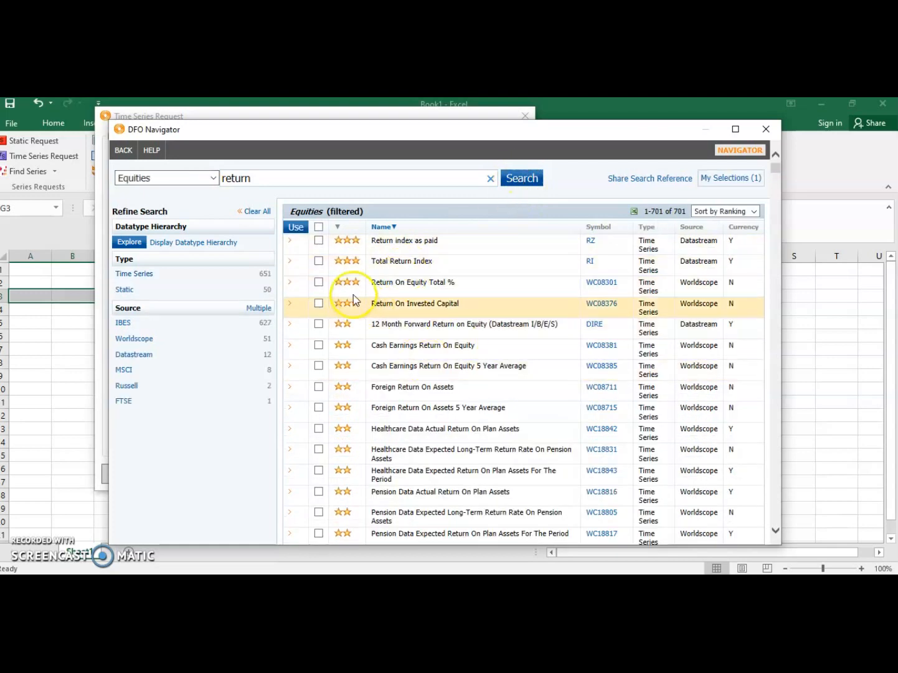
Step: Select Total Return Index, Cash Earnings Return On Equity, Foreign Return On Assets and Healthcare Data Actual Return On Plan Assets, and return all selections to the request
{"action": "left_click", "coordinate": [319, 262]}
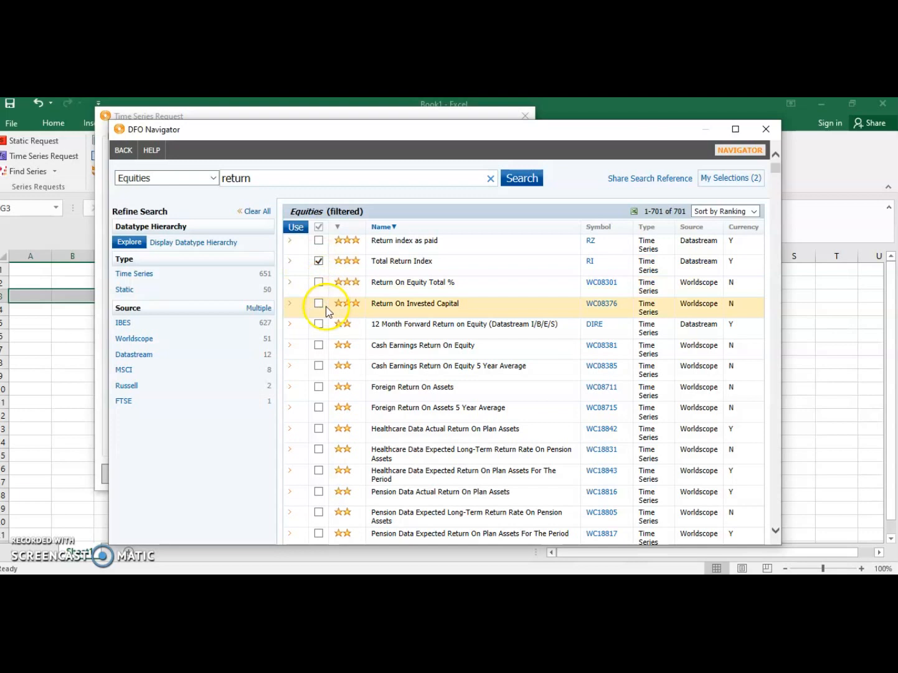
{"action": "left_click", "coordinate": [319, 345]}
{"action": "left_click", "coordinate": [319, 387]}
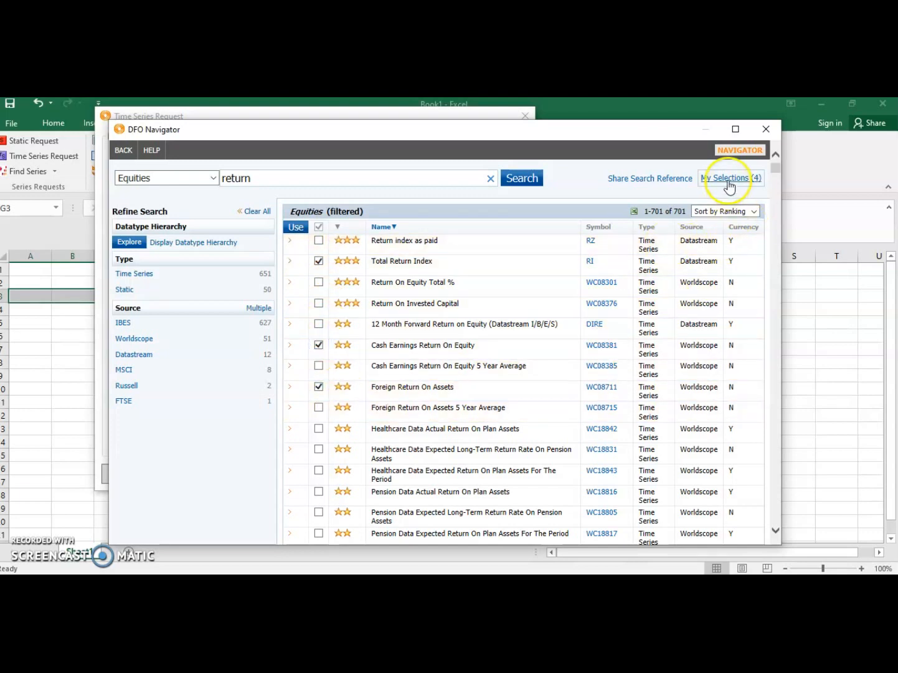
{"action": "left_click", "coordinate": [318, 428]}
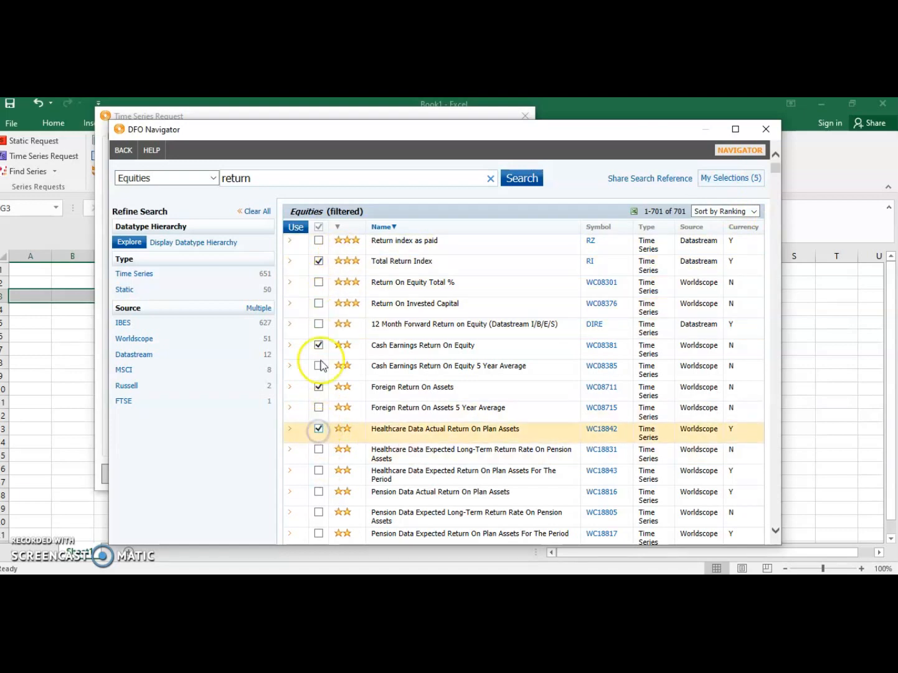
{"action": "left_click", "coordinate": [729, 180]}
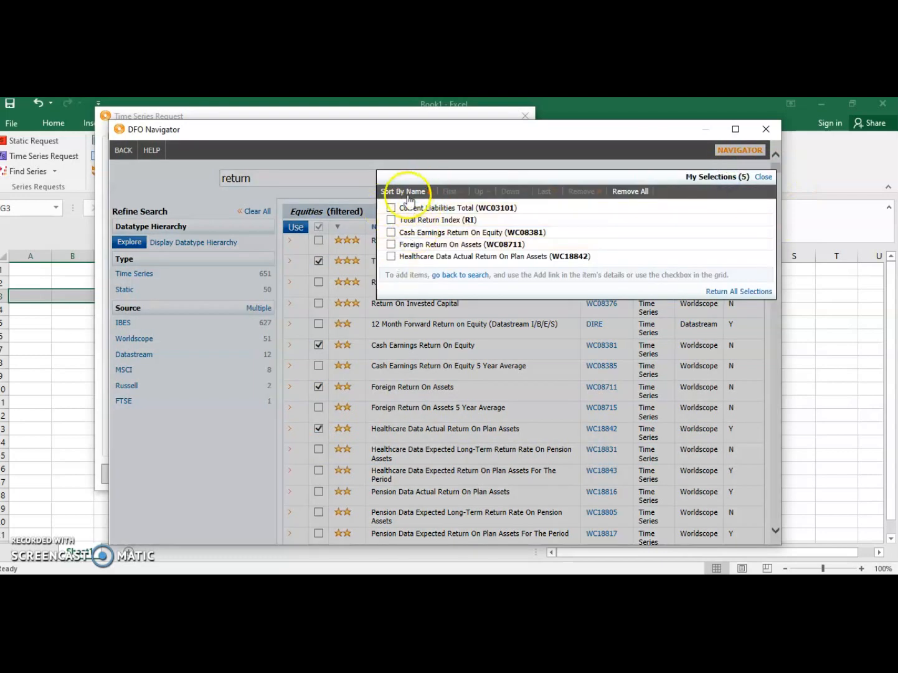
{"action": "left_click", "coordinate": [741, 290]}
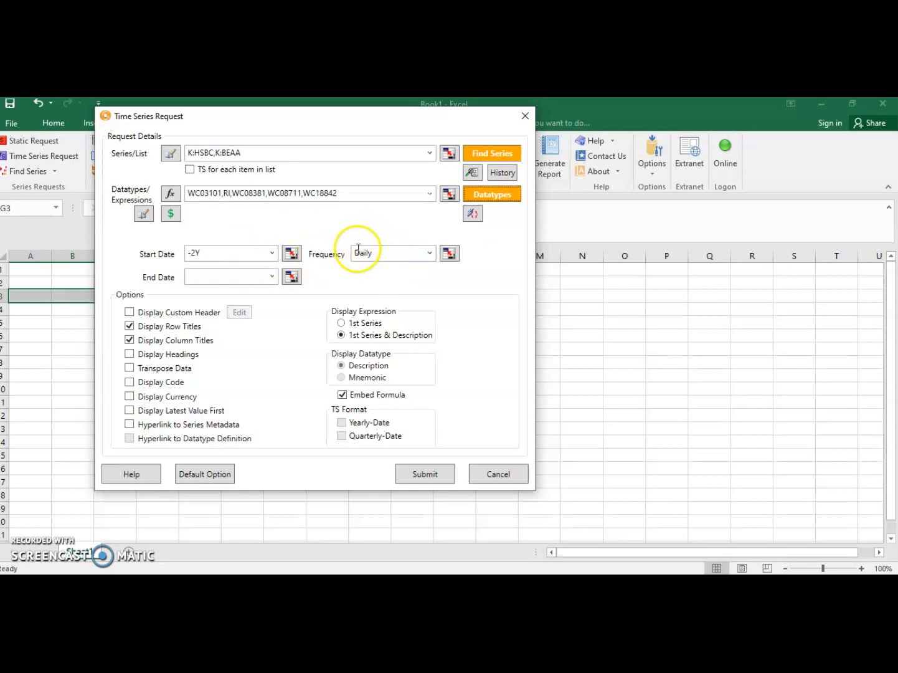
Step: Set the time series request to start in 2010 and end in 2016 with a Yearly frequency
{"action": "double_click", "coordinate": [207, 253]}
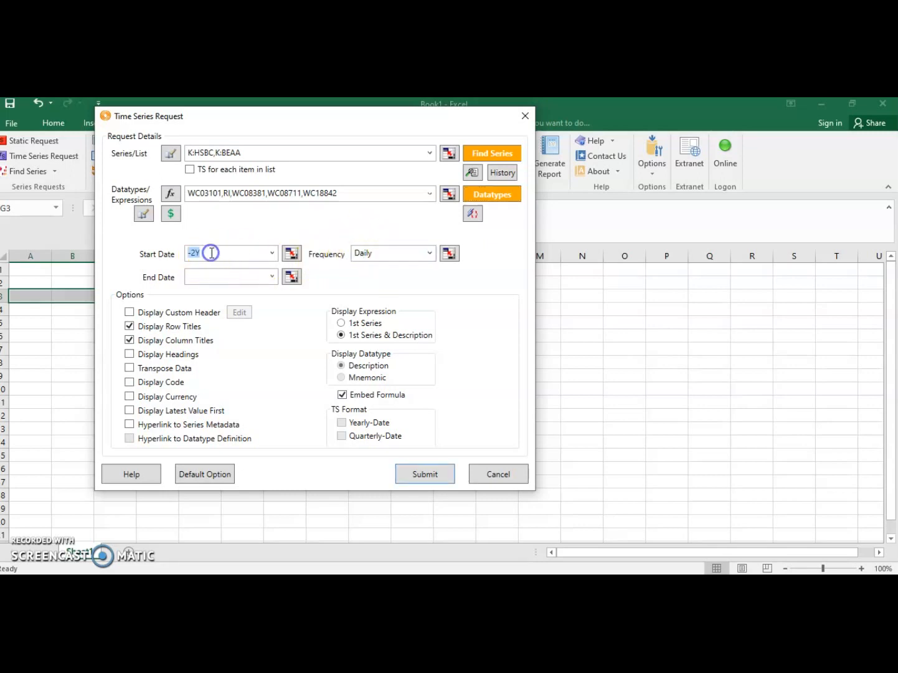
{"action": "left_click", "coordinate": [272, 253]}
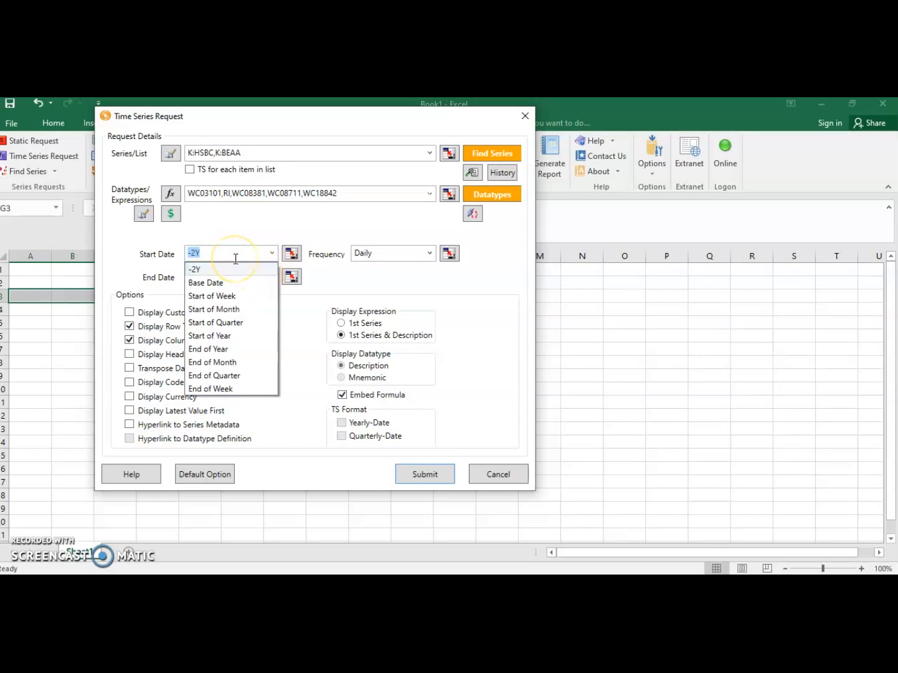
{"action": "type", "text": "2010"}
{"action": "left_click", "coordinate": [242, 255]}
{"action": "left_click", "coordinate": [409, 256]}
{"action": "left_click", "coordinate": [433, 254]}
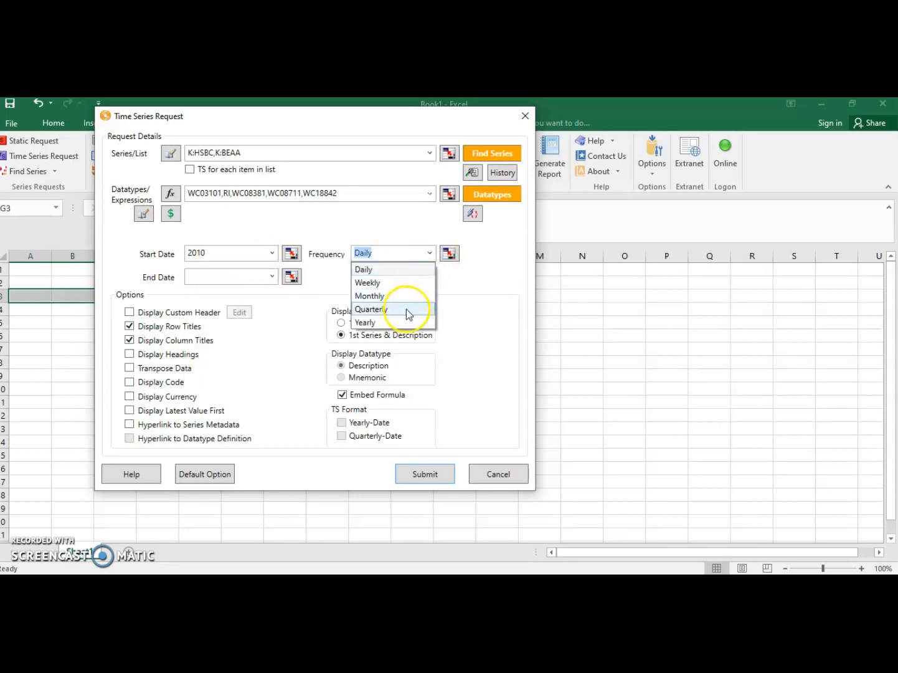
{"action": "left_click", "coordinate": [405, 322]}
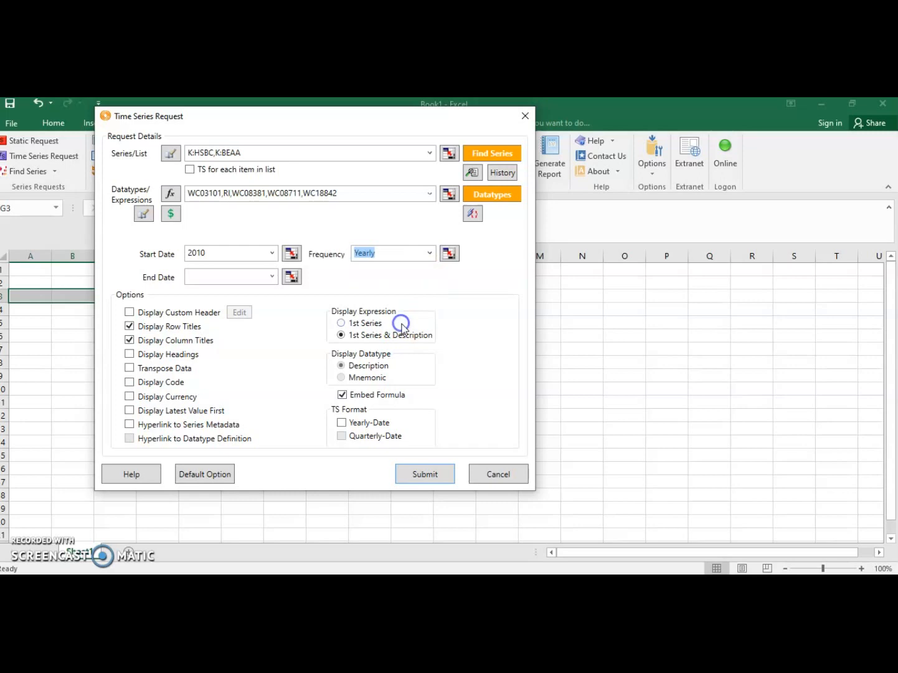
{"action": "left_click", "coordinate": [215, 278]}
{"action": "type", "text": "2016"}
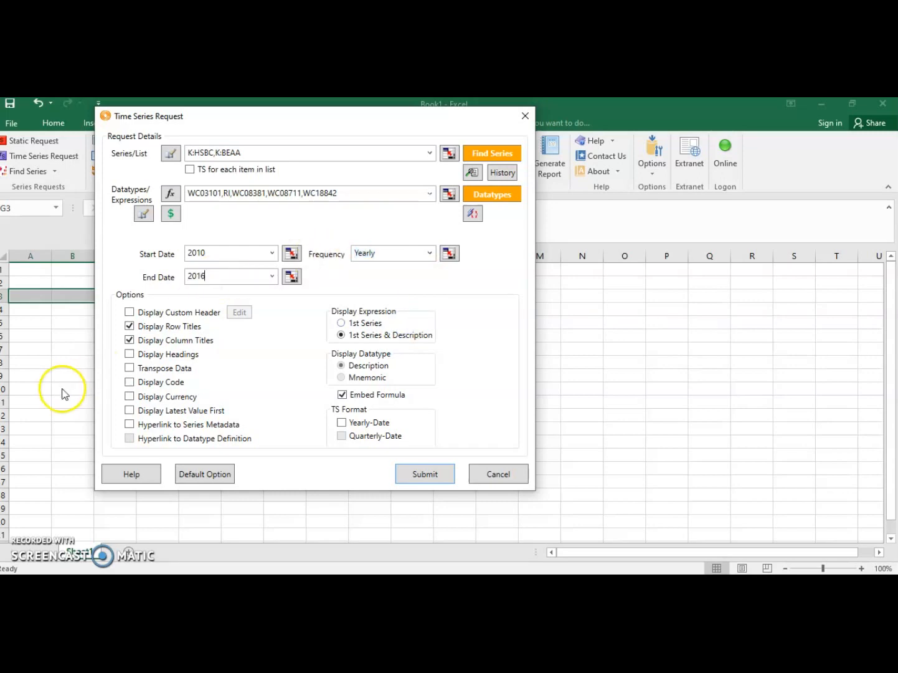
Step: Enable Display Headings and Display Currency, leave TS for each item in list off, and submit the time series request
{"action": "left_click", "coordinate": [130, 354]}
{"action": "left_click", "coordinate": [129, 397]}
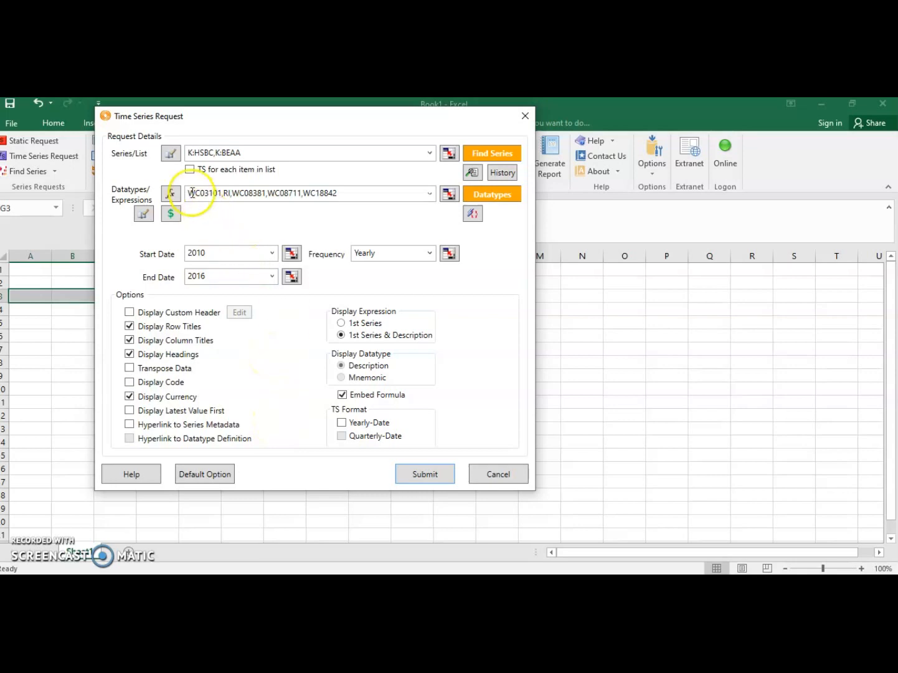
{"action": "left_click", "coordinate": [189, 170]}
{"action": "left_click", "coordinate": [190, 169]}
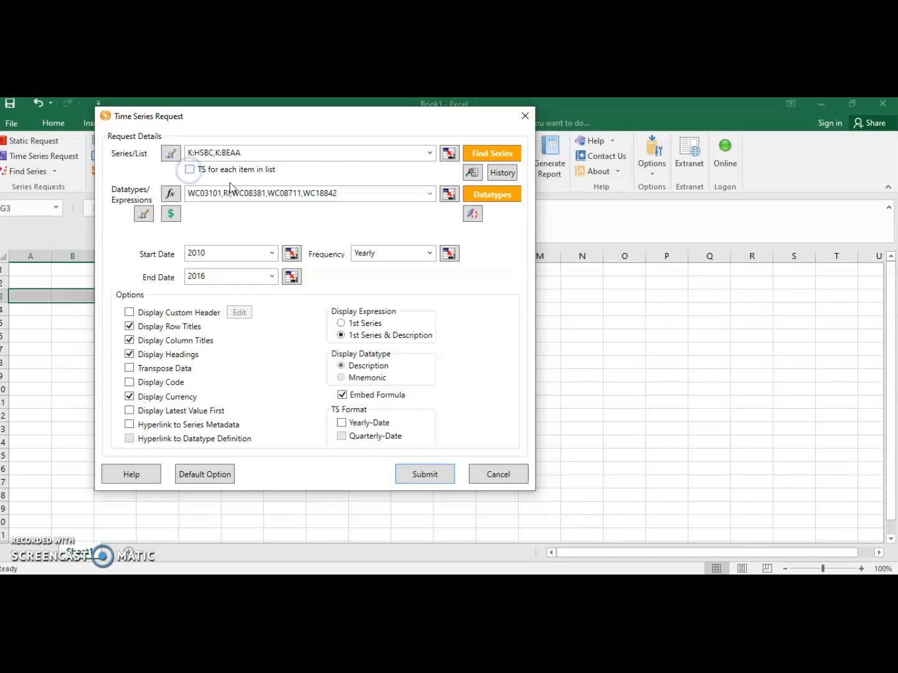
{"action": "left_click", "coordinate": [413, 477]}
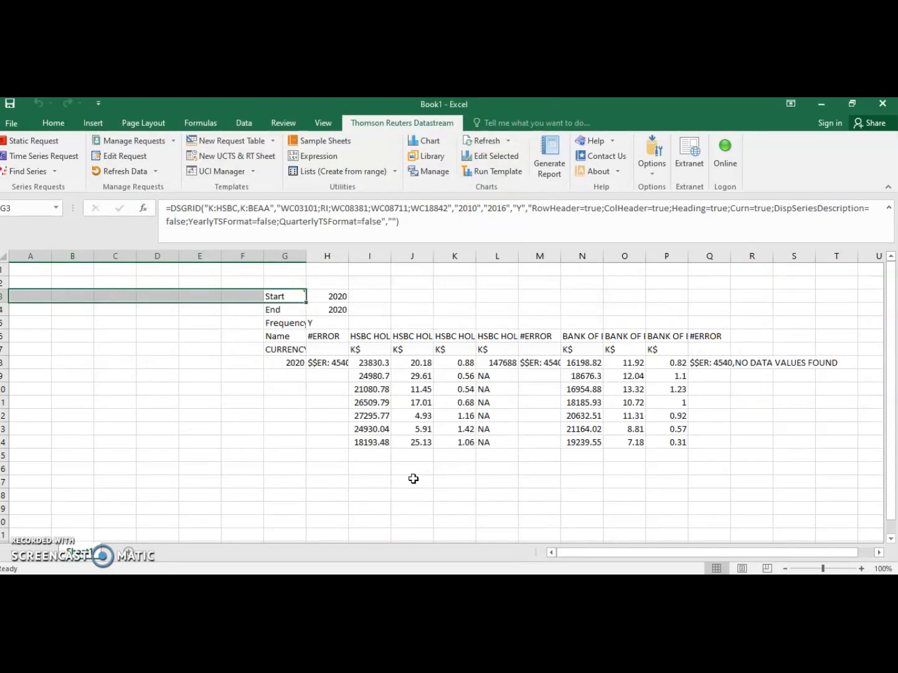
Step: Widen columns I through M of the time series results to show more of the series names
{"action": "scroll", "coordinate": [688, 484], "scroll_direction": "down", "scroll_amount": 2}
{"action": "scroll", "coordinate": [690, 484], "scroll_direction": "up", "scroll_amount": 2}
{"action": "left_click_drag", "start_coordinate": [392, 255], "coordinate": [421, 254]}
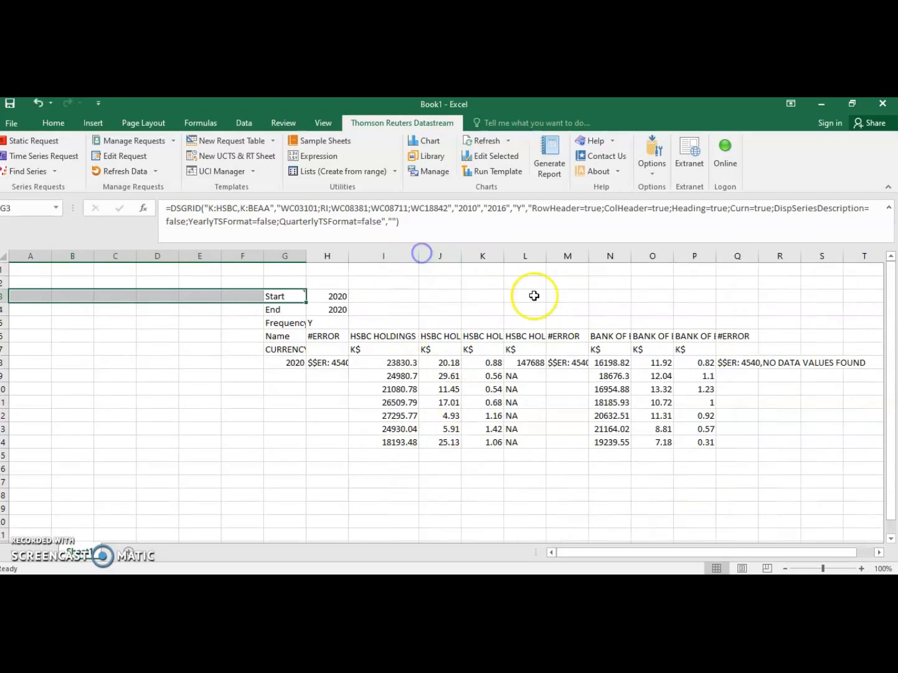
{"action": "left_click_drag", "start_coordinate": [503, 254], "coordinate": [534, 254]}
{"action": "left_click_drag", "start_coordinate": [462, 254], "coordinate": [486, 254]}
{"action": "left_click_drag", "start_coordinate": [602, 255], "coordinate": [622, 255]}
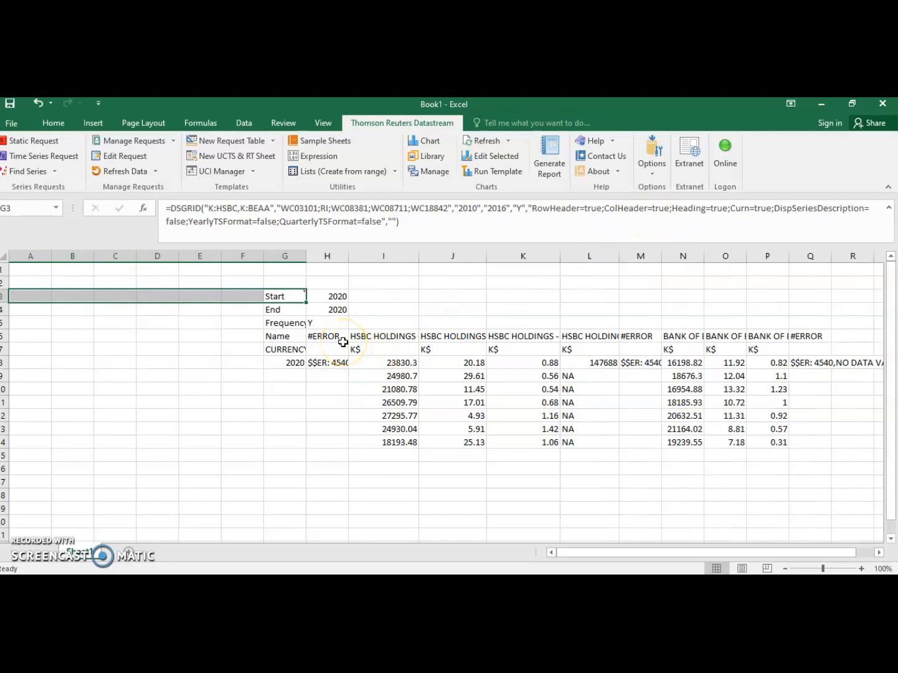
{"action": "left_click_drag", "start_coordinate": [661, 255], "coordinate": [690, 254]}
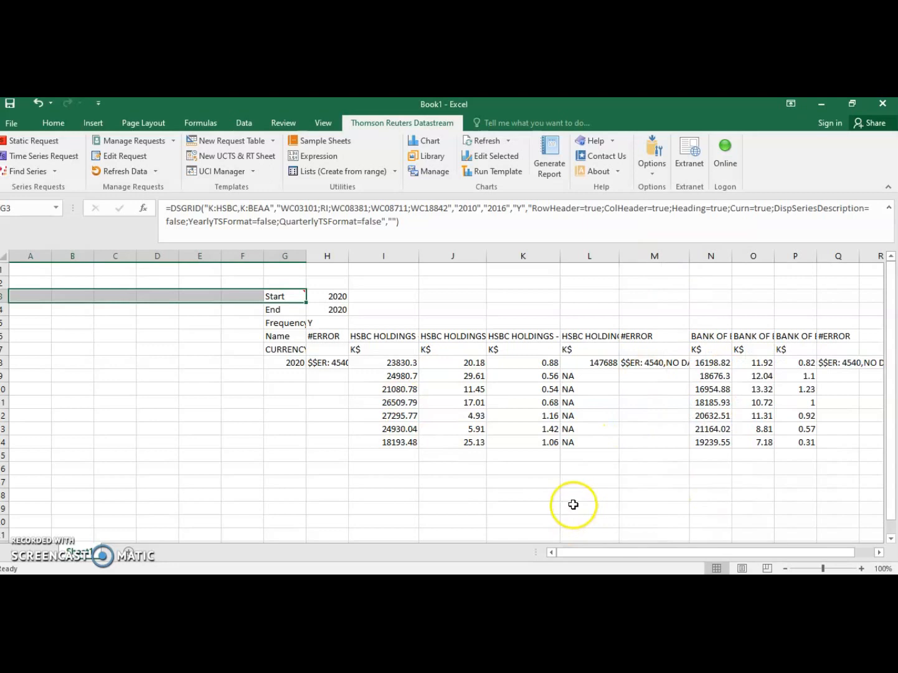
{"action": "scroll", "coordinate": [576, 488], "scroll_direction": "down", "scroll_amount": 2}
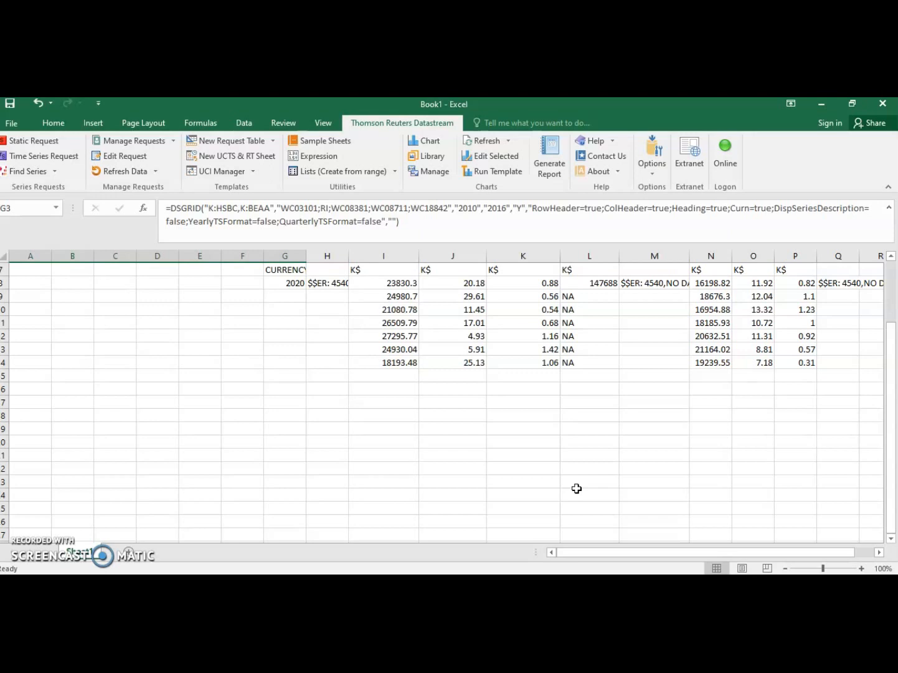
{"action": "left_click", "coordinate": [115, 421]}
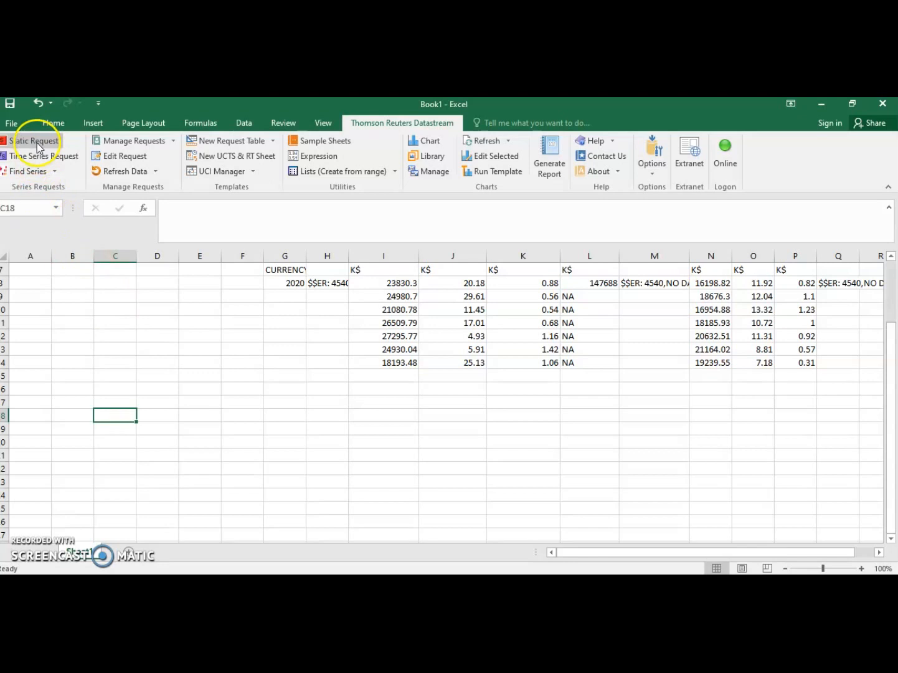
Step: Switch to the Datastream Professional 2019 presentation in PowerPoint and start the slide show from the Online Training Tutorials slide
{"action": "left_click", "coordinate": [448, 585]}
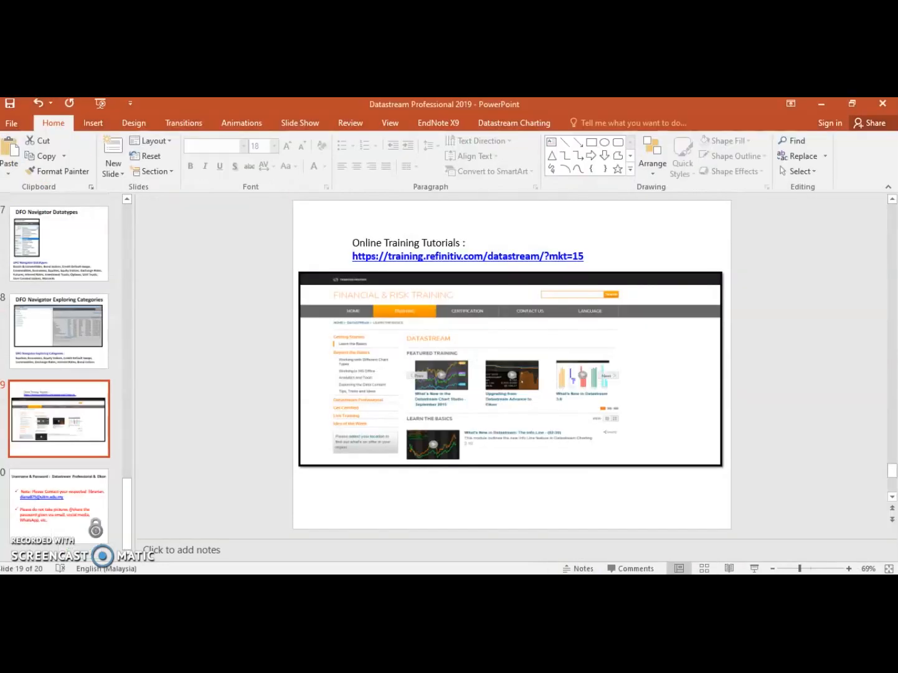
{"action": "left_click", "coordinate": [755, 568]}
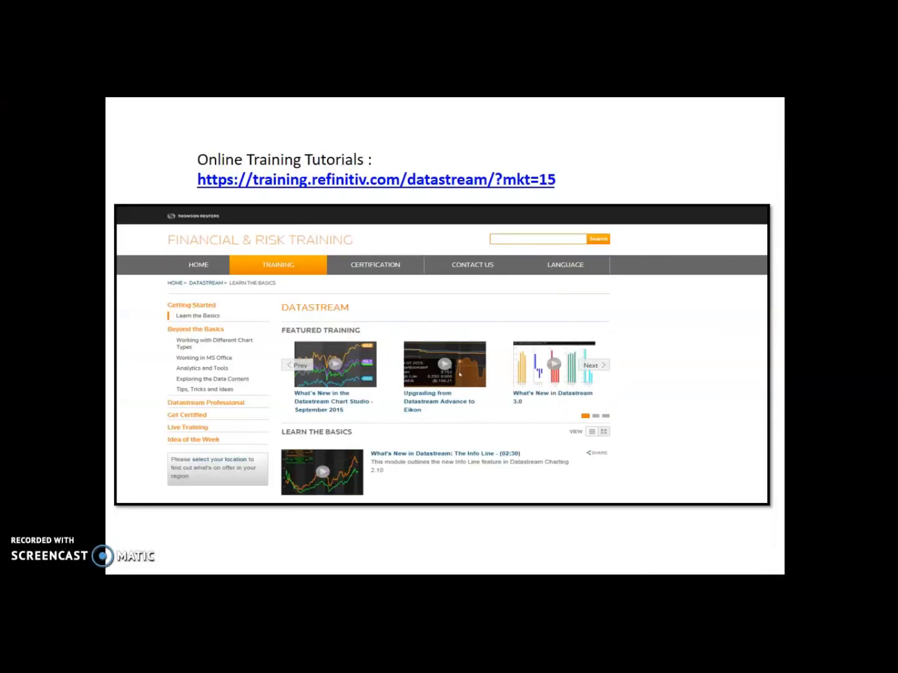